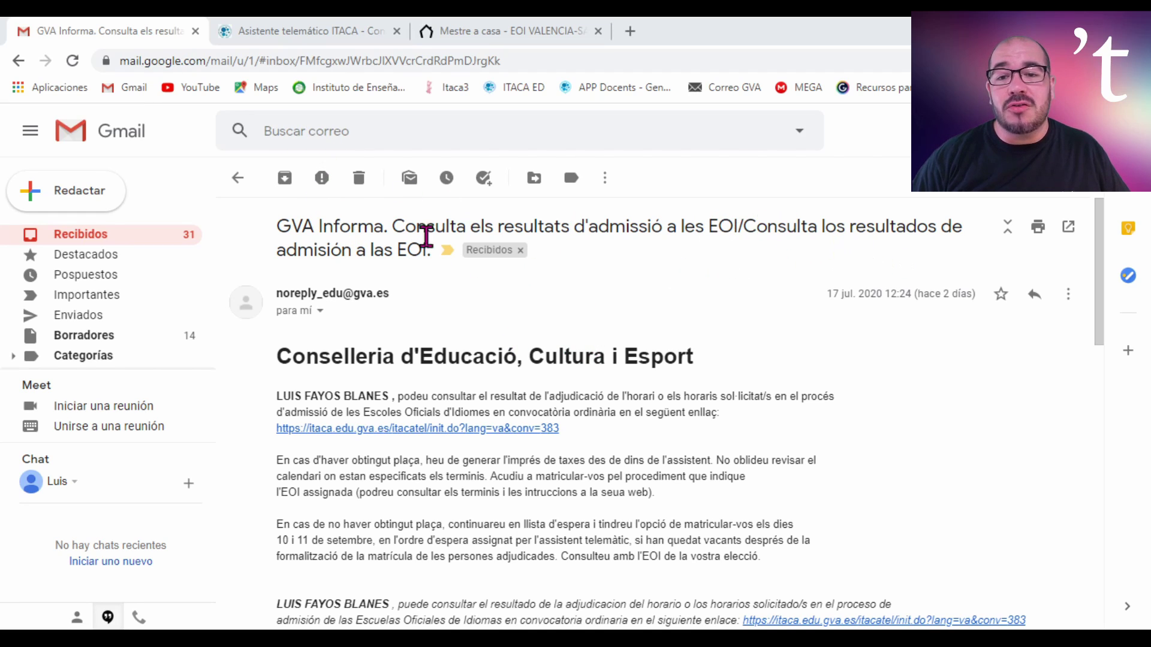
- Open the Valencian-language link to the EOI admission results from the GVA Informa email
scroll(566, 329, down, 2)
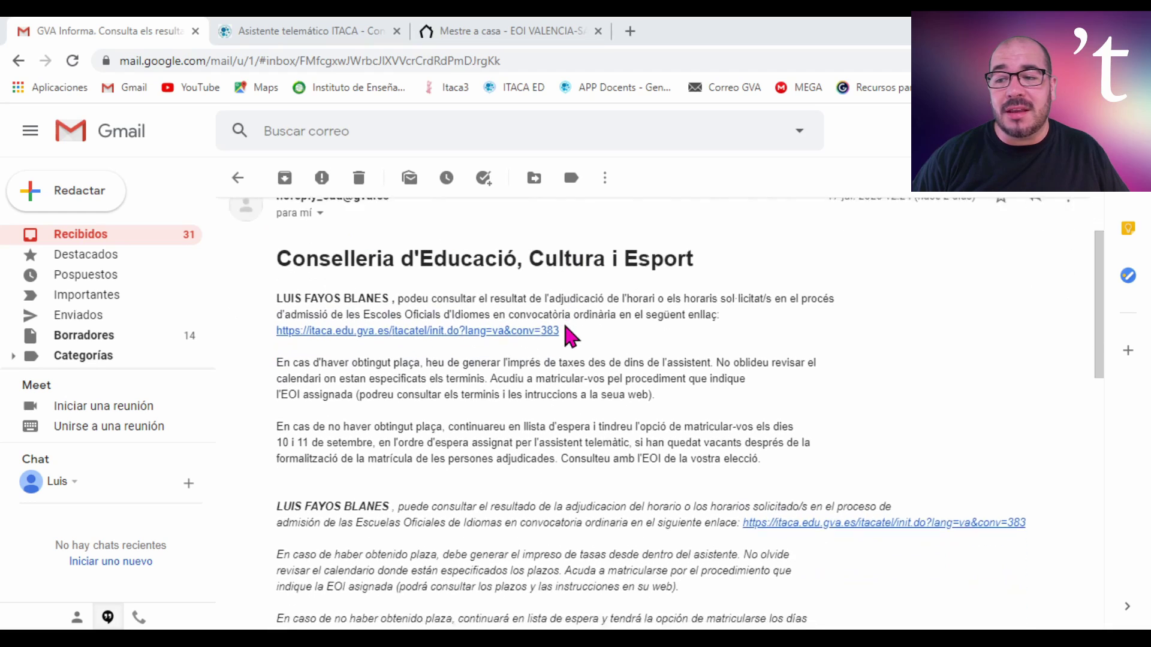
scroll(566, 335, down, 1)
scroll(551, 324, up, 1)
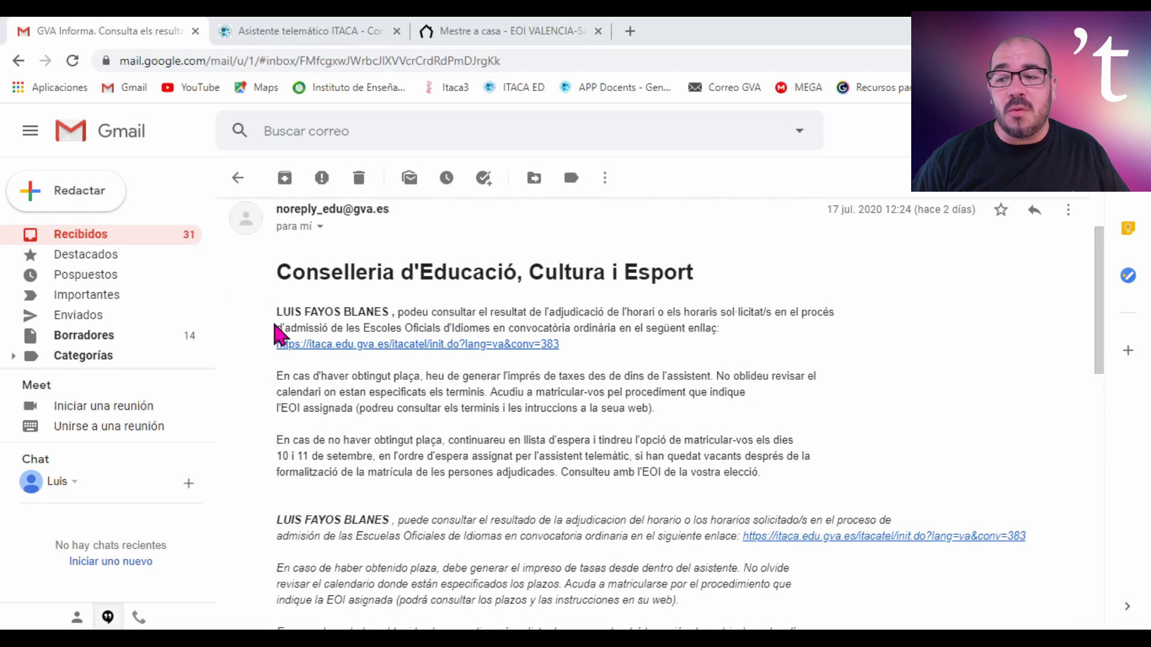
click(386, 357)
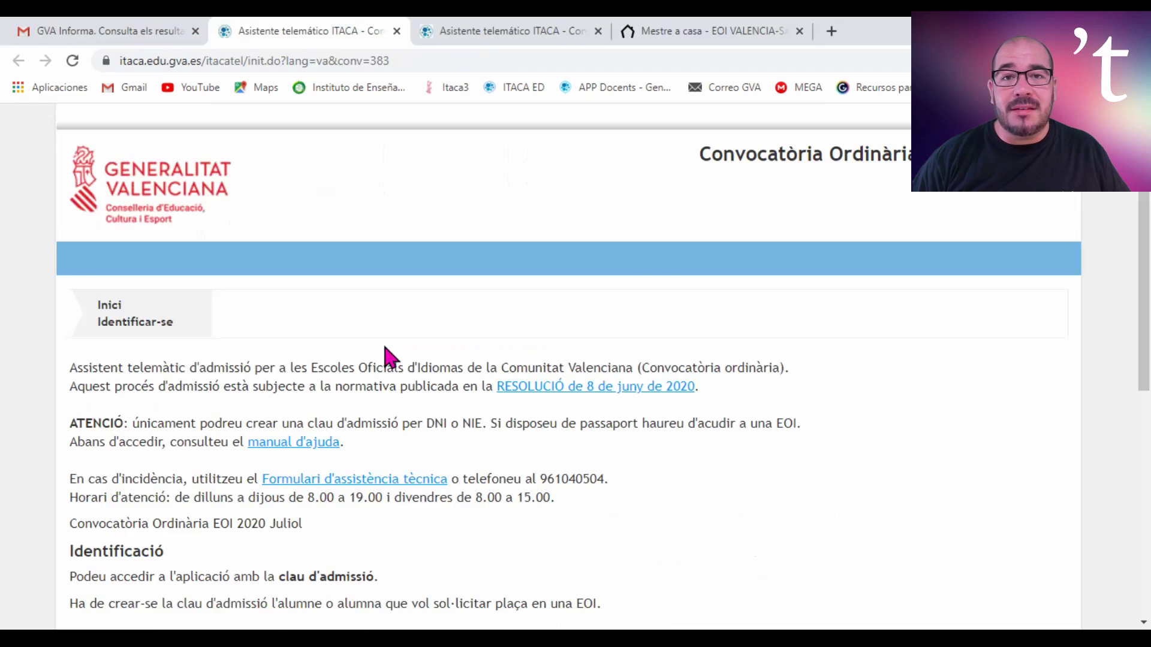
- Sign in to the ITACA admission assistant by entering the admission key's username and password
scroll(396, 359, down, 1)
scroll(359, 300, up, 1)
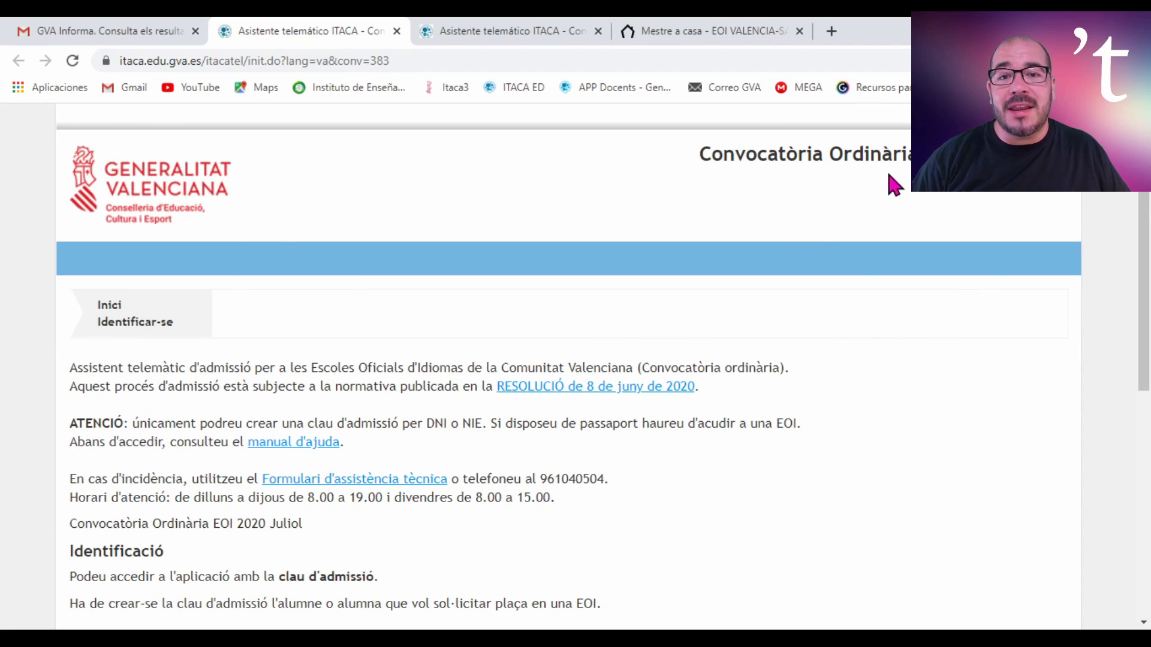
scroll(746, 231, down, 3)
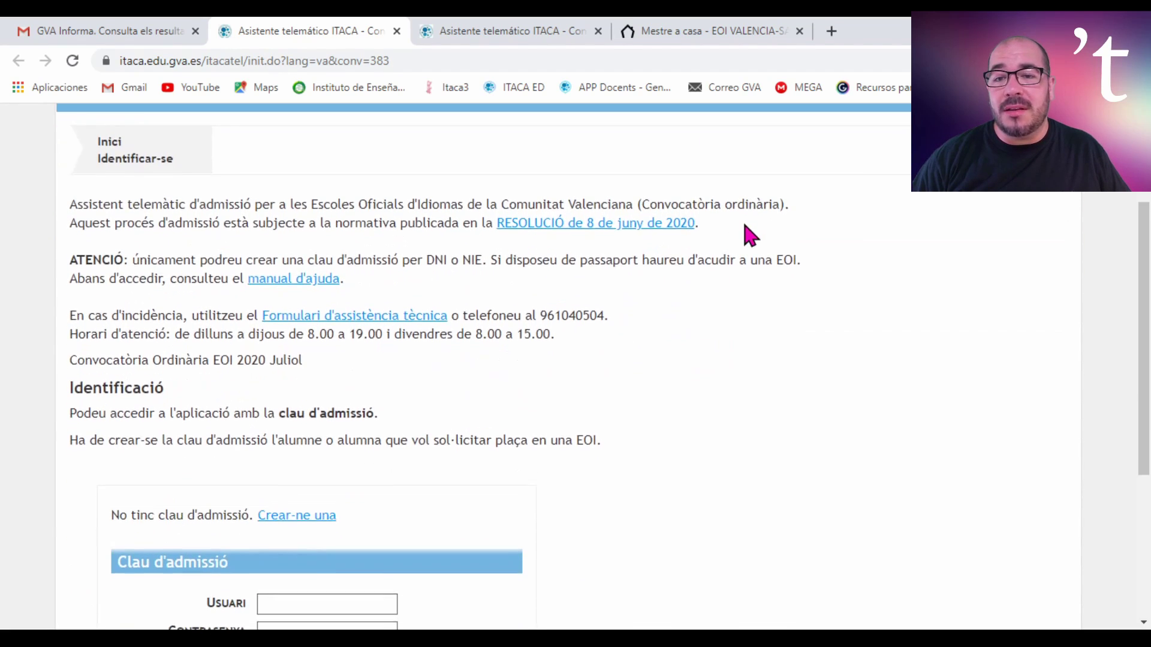
scroll(745, 236, down, 1)
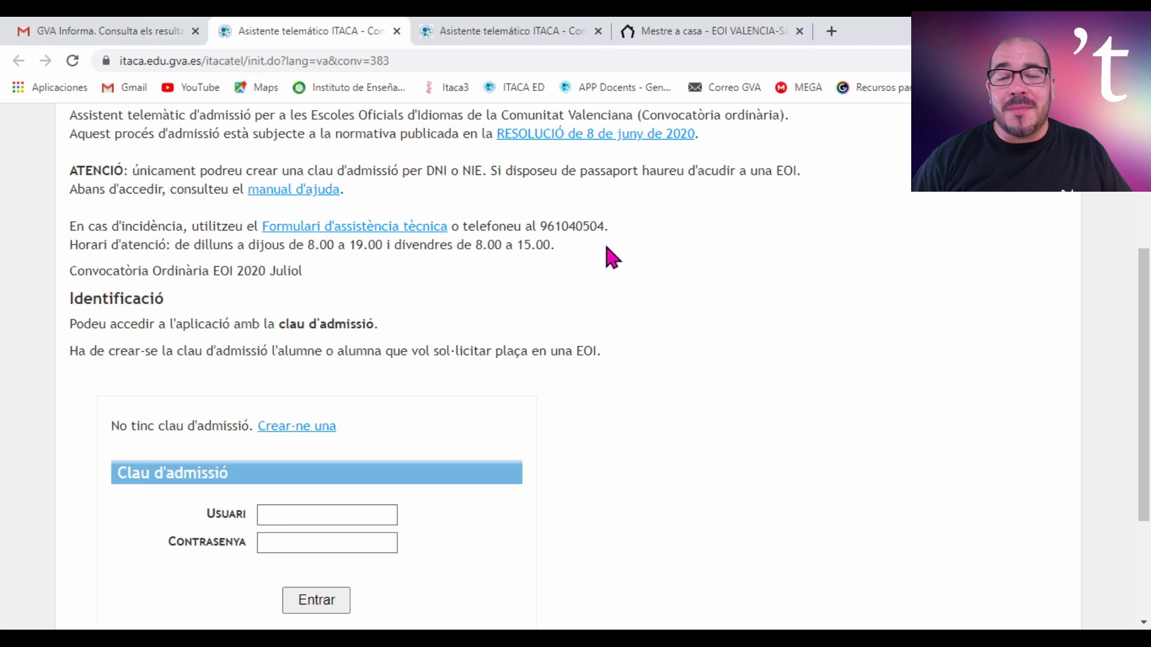
scroll(618, 254, down, 1)
scroll(618, 255, down, 2)
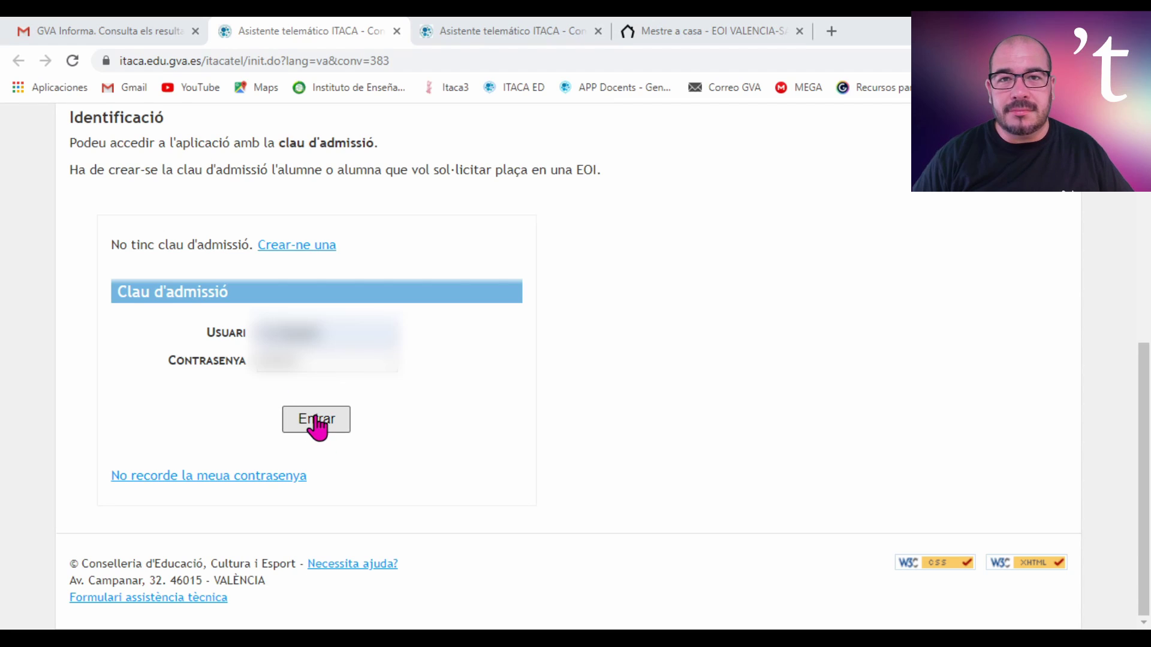
click(317, 419)
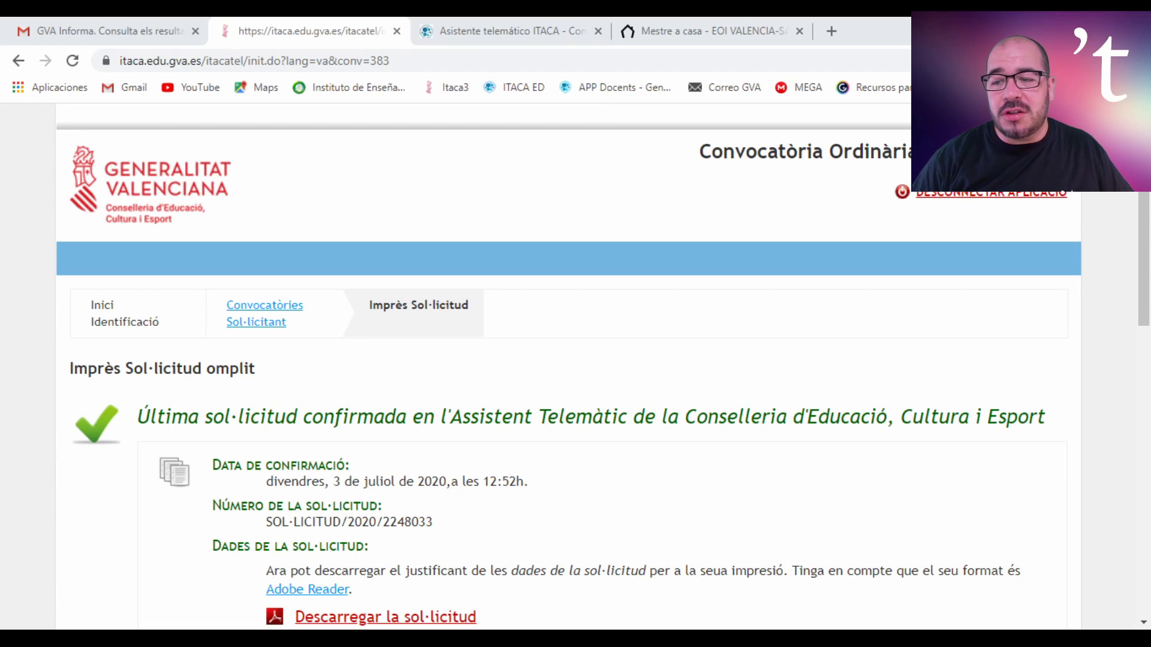
- Examine the adjudication results for Valencià, including the awarded timetable offer, group and centre
middle_click(797, 219)
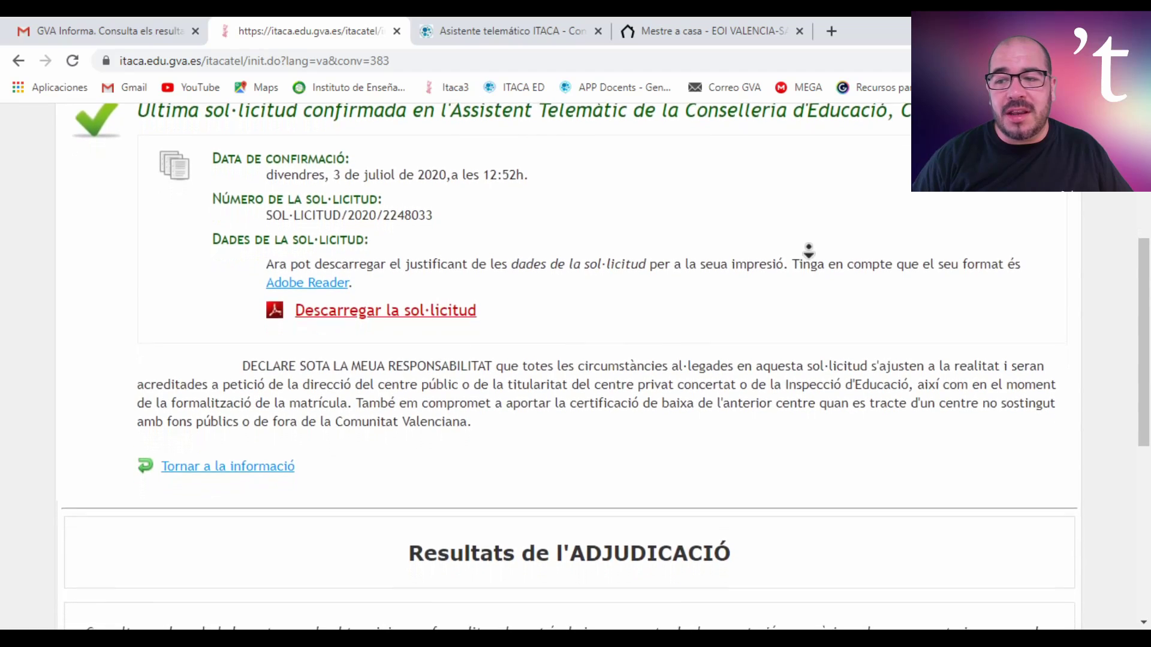
middle_click(808, 248)
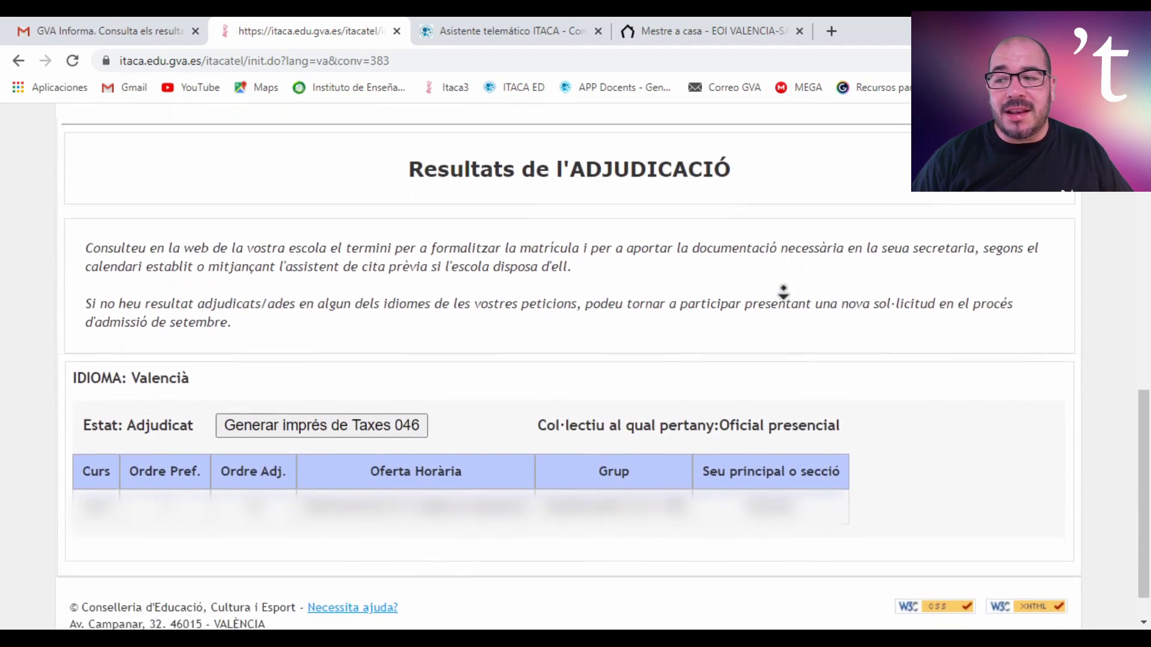
middle_click(784, 292)
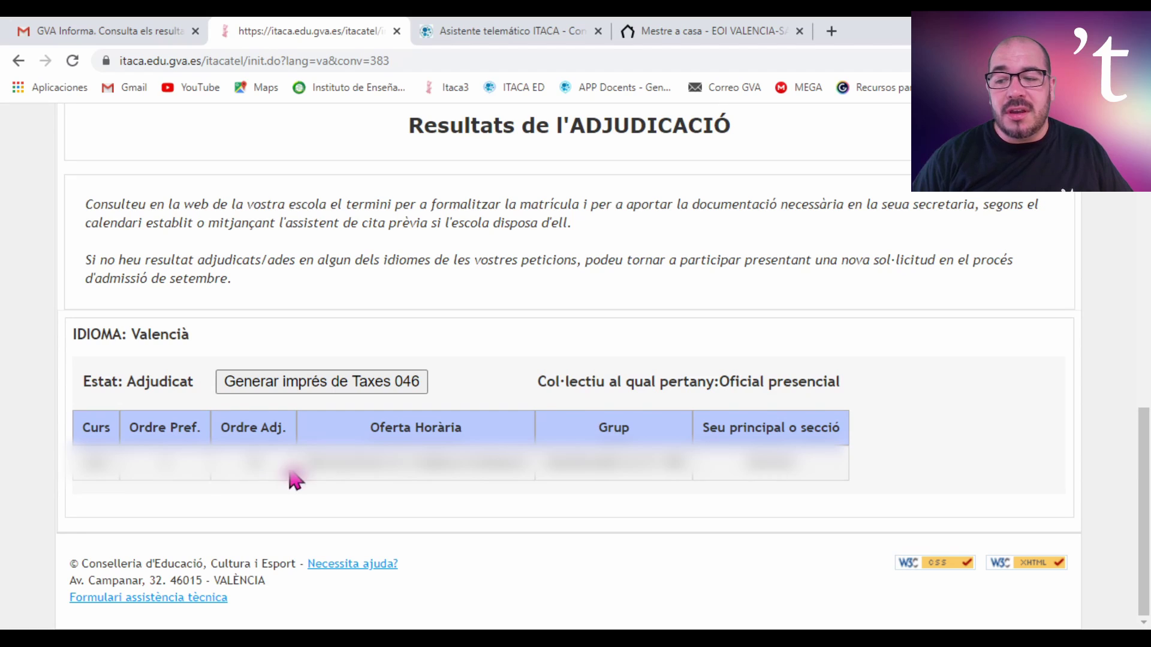
drag(306, 459, 475, 501)
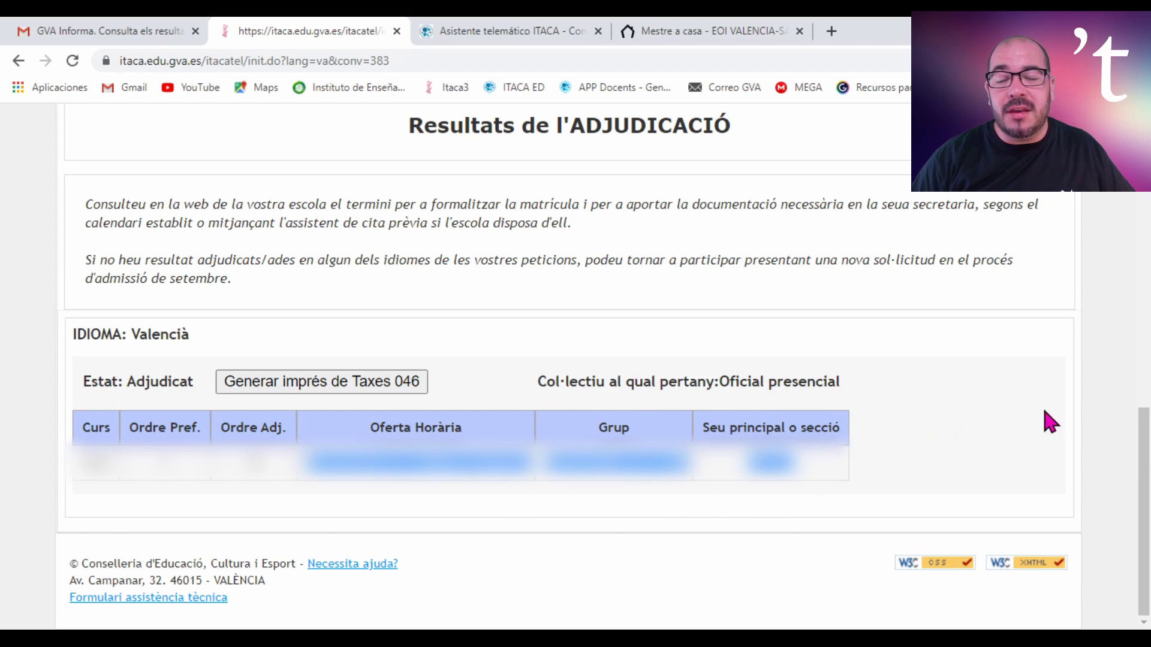
click(1034, 453)
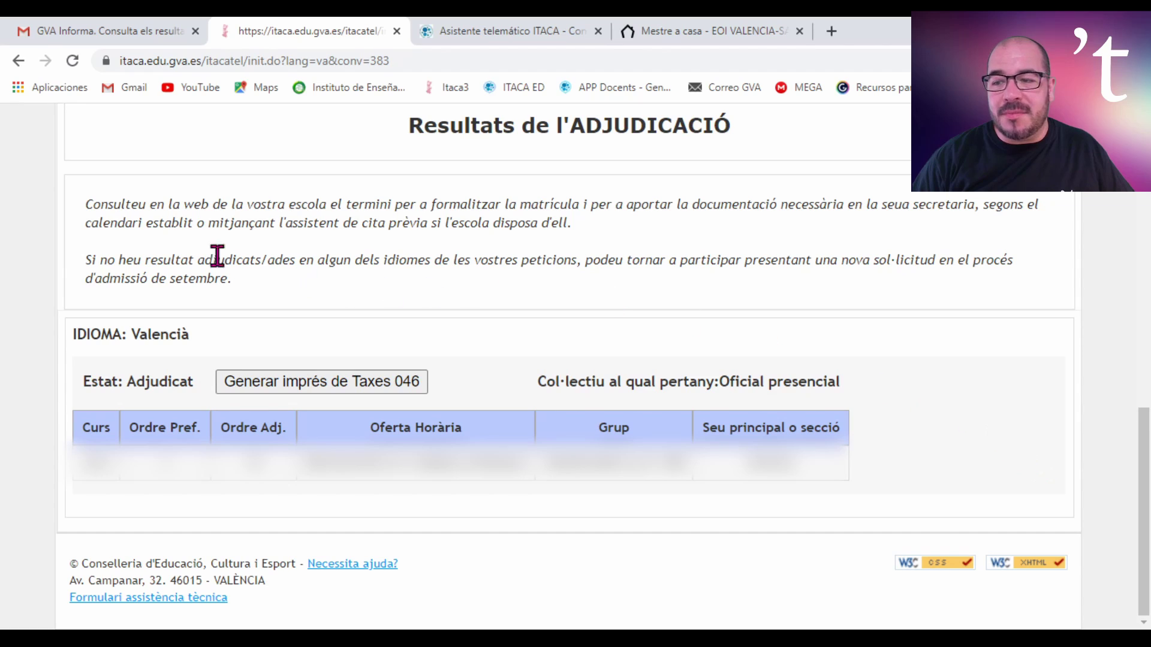
- Generate the Taxes 046 form for the awarded Valencià place, accept the notice and continue with the preset ordinary enrolment configuration
click(305, 391)
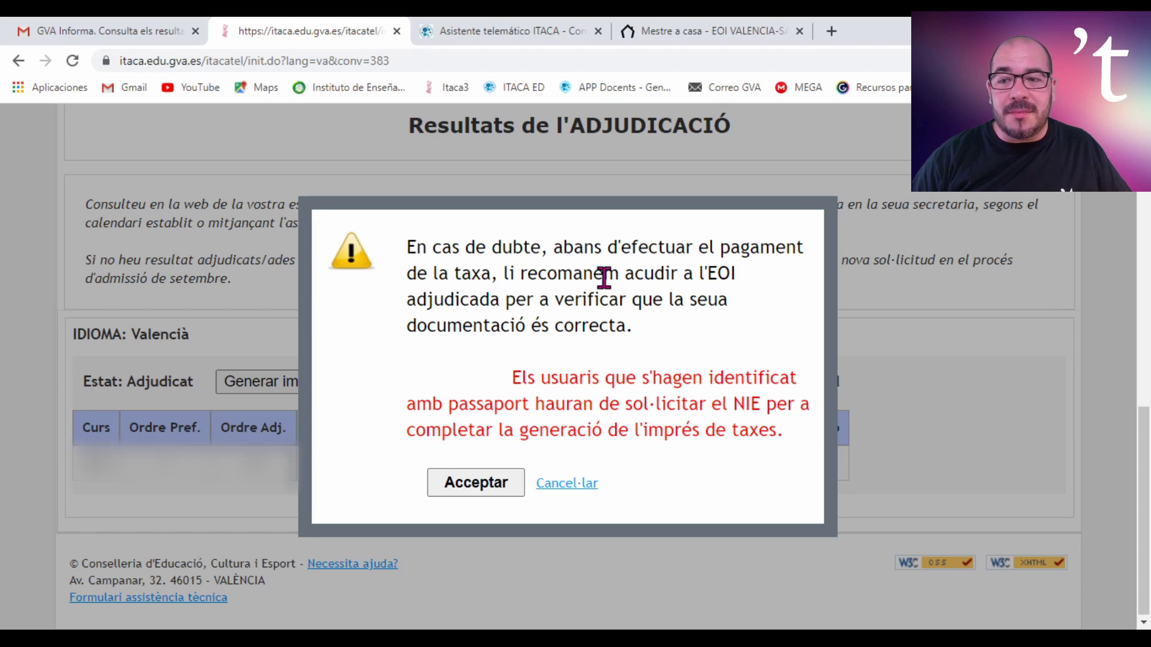
click(471, 489)
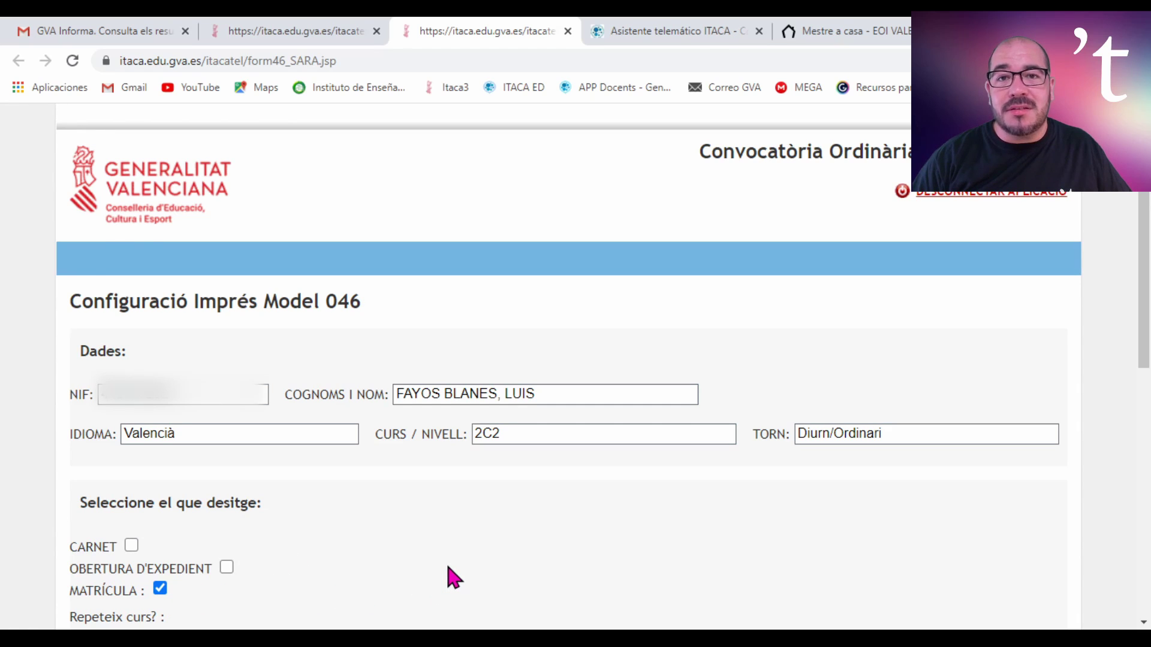
scroll(448, 568, down, 8)
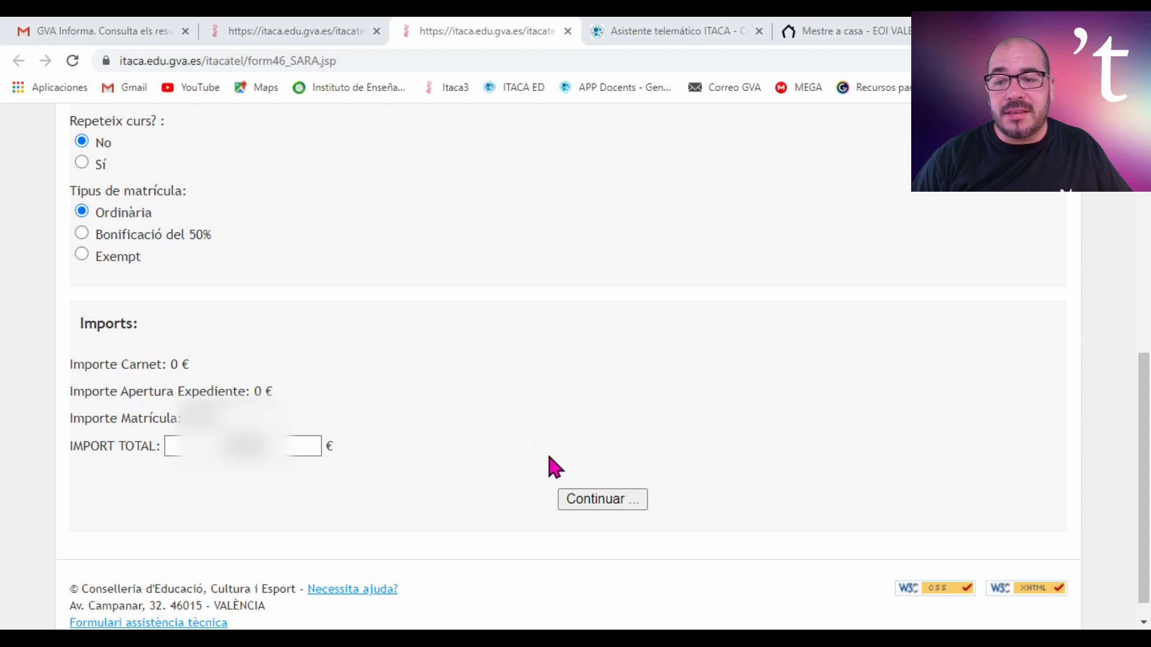
click(591, 502)
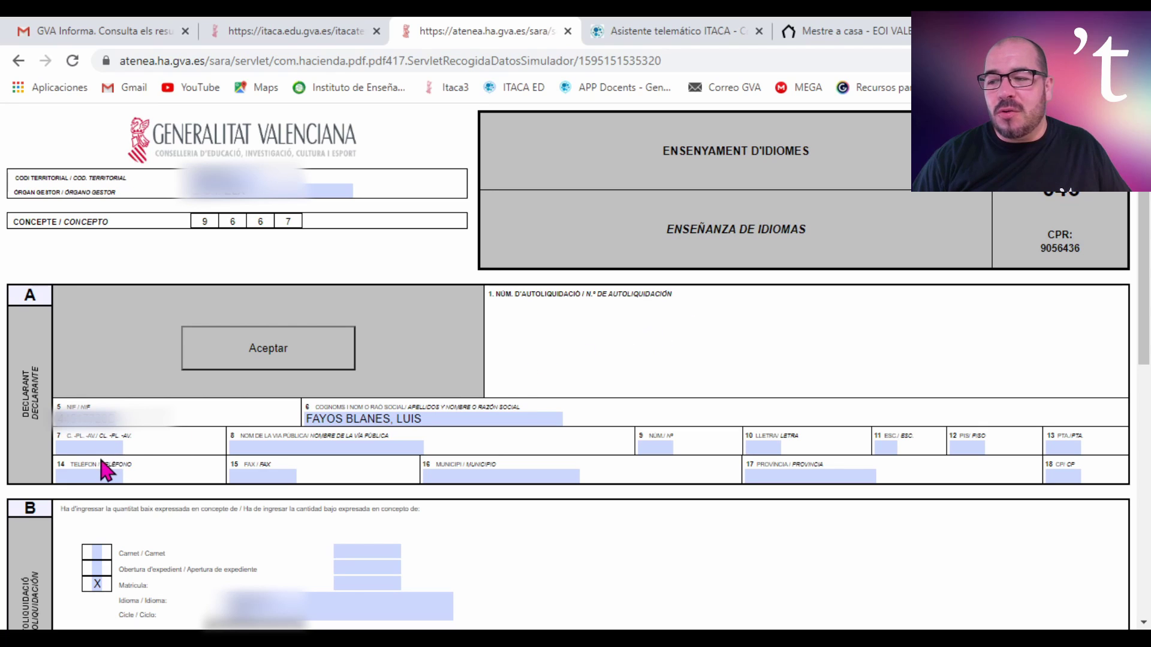
- Fill in the declarant's address and contact details in section A of the 046 form and accept it
click(69, 447)
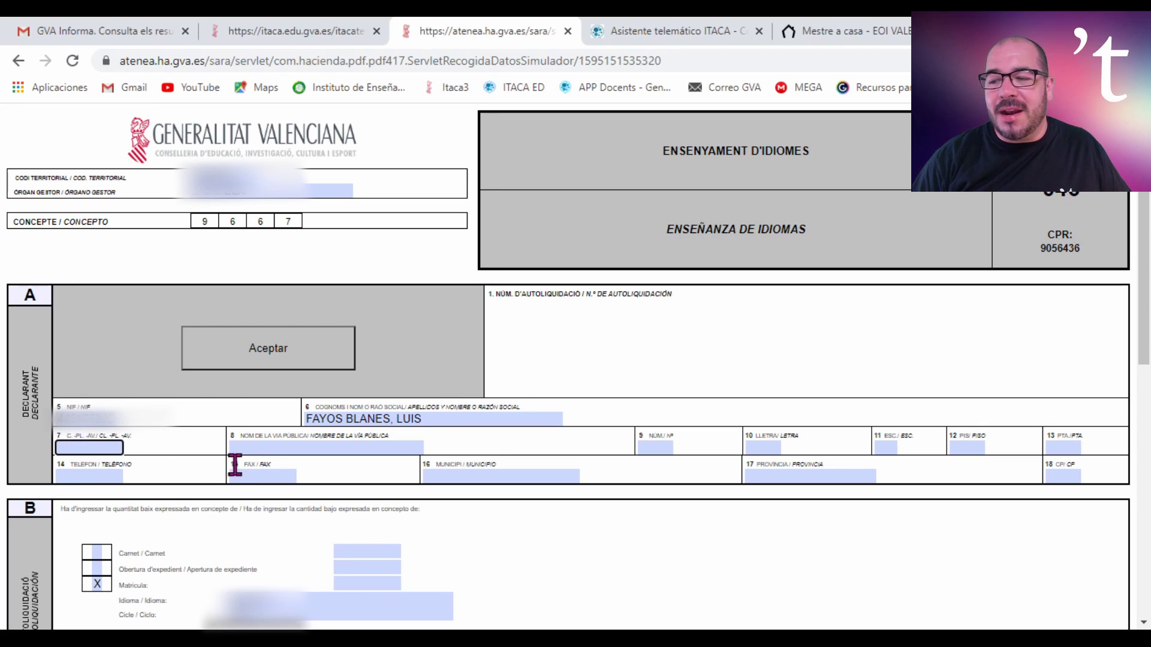
click(278, 451)
click(640, 439)
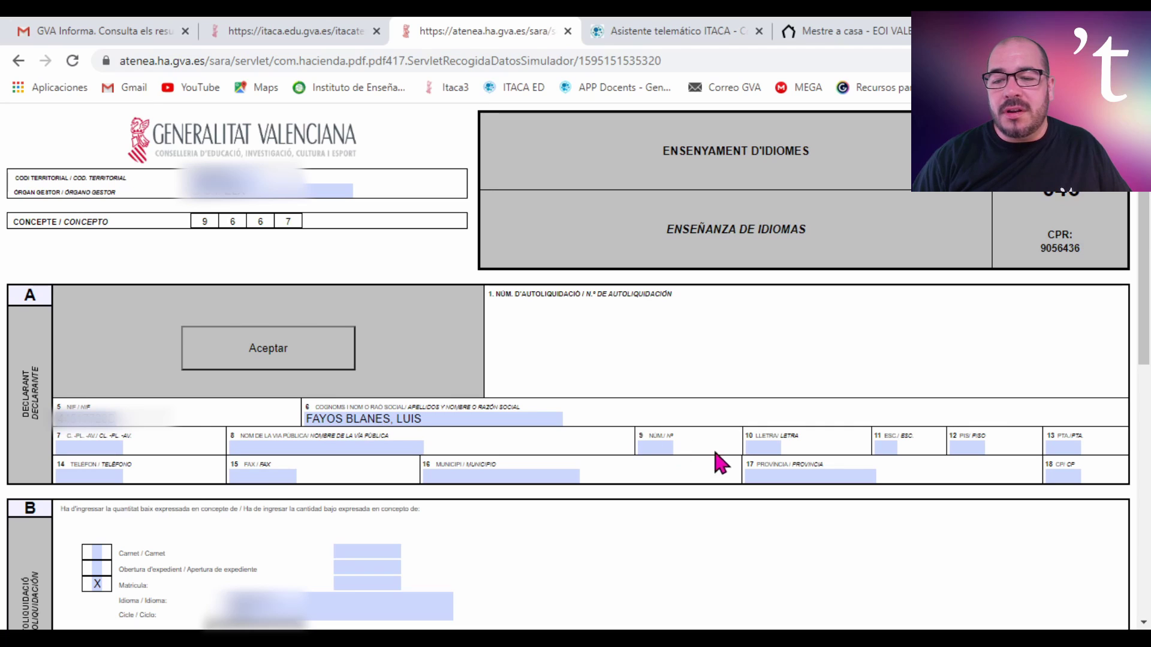
click(761, 448)
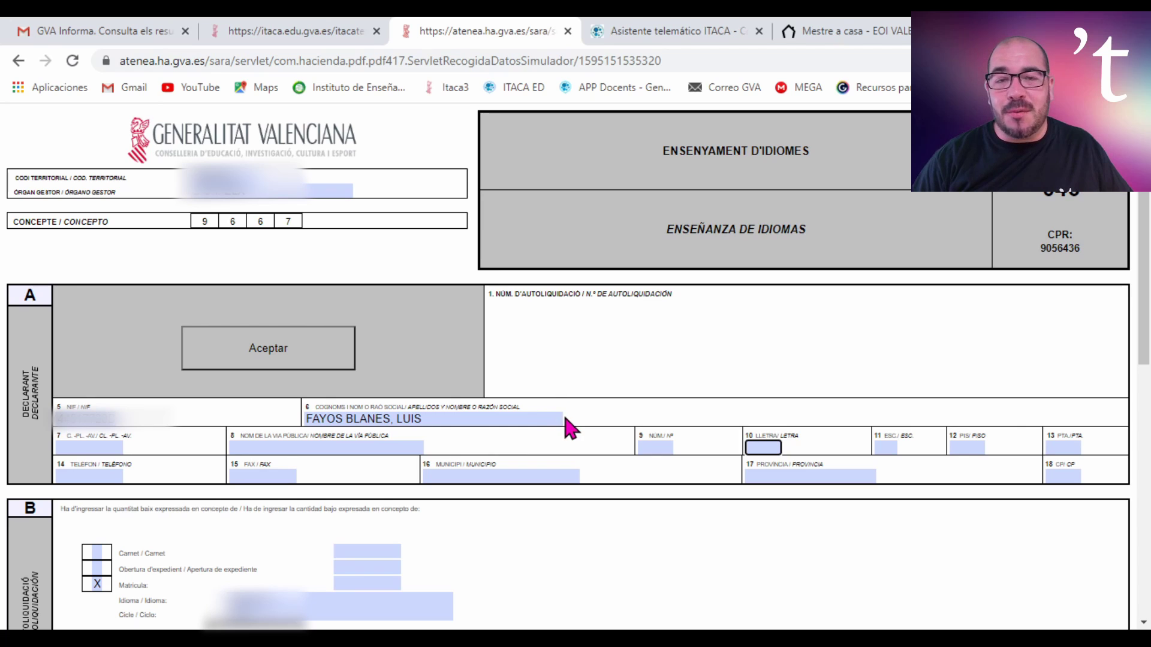
scroll(572, 429, down, 7)
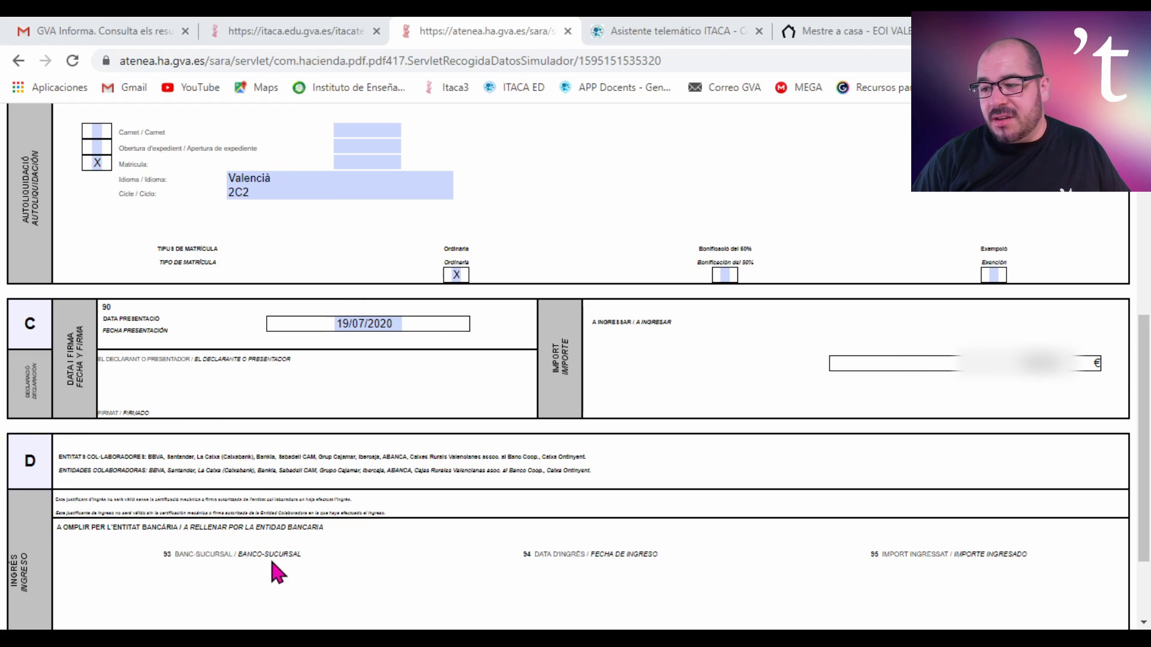
middle_click(437, 506)
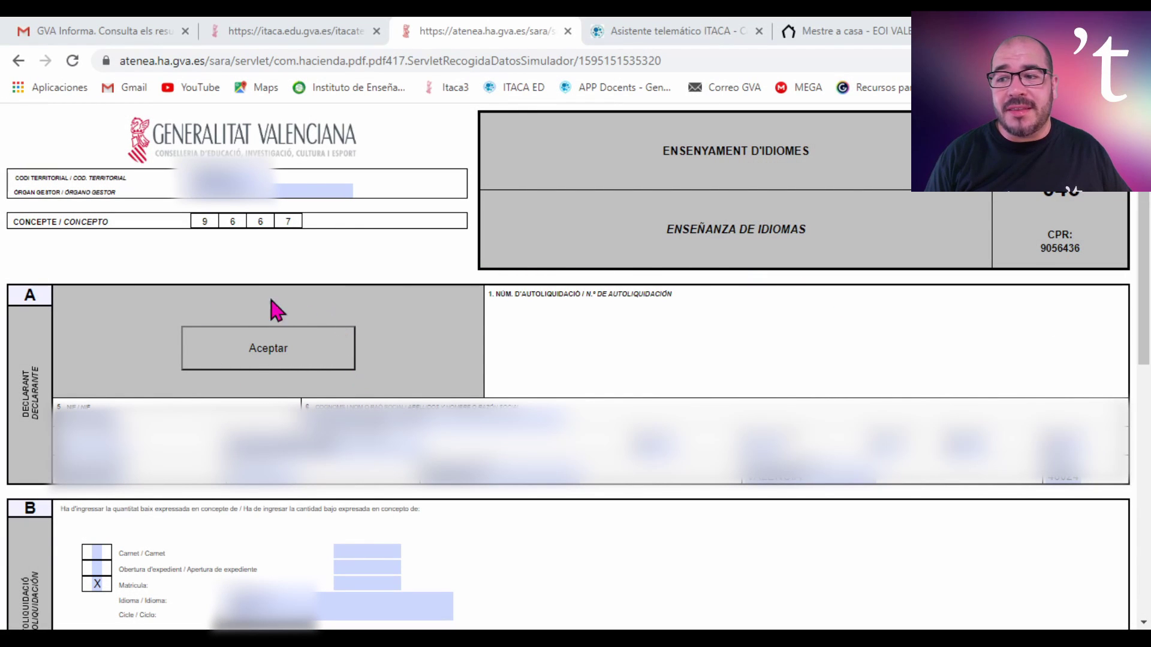
click(270, 353)
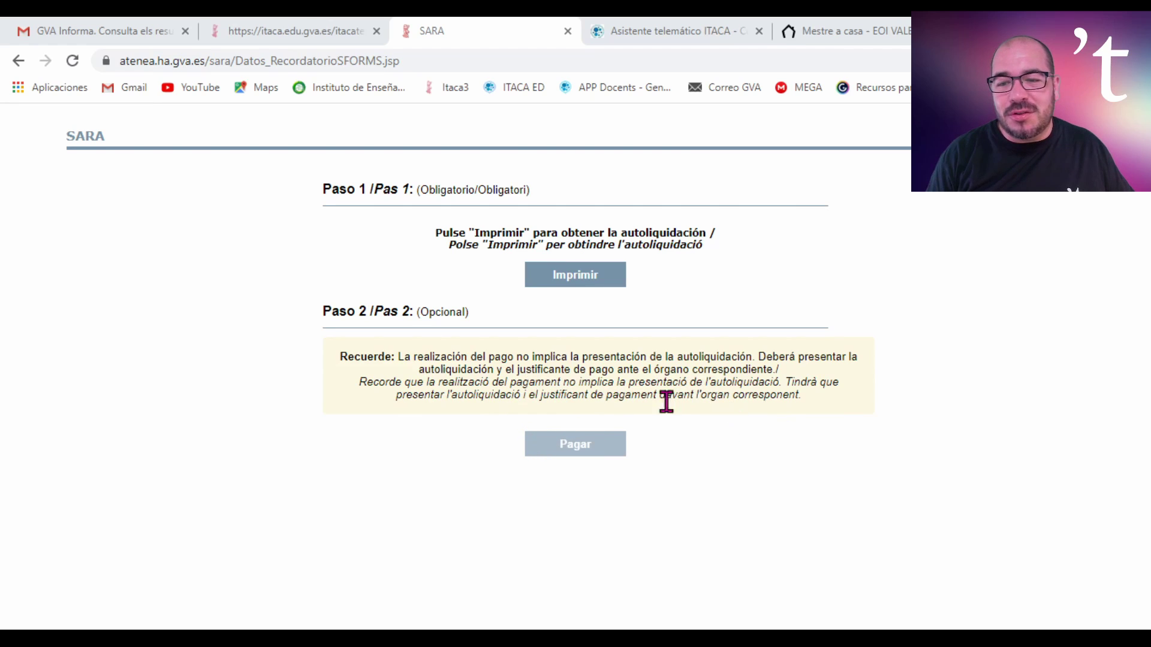
- Generate the printable model 046 self-assessment and return to the SARA page
click(574, 277)
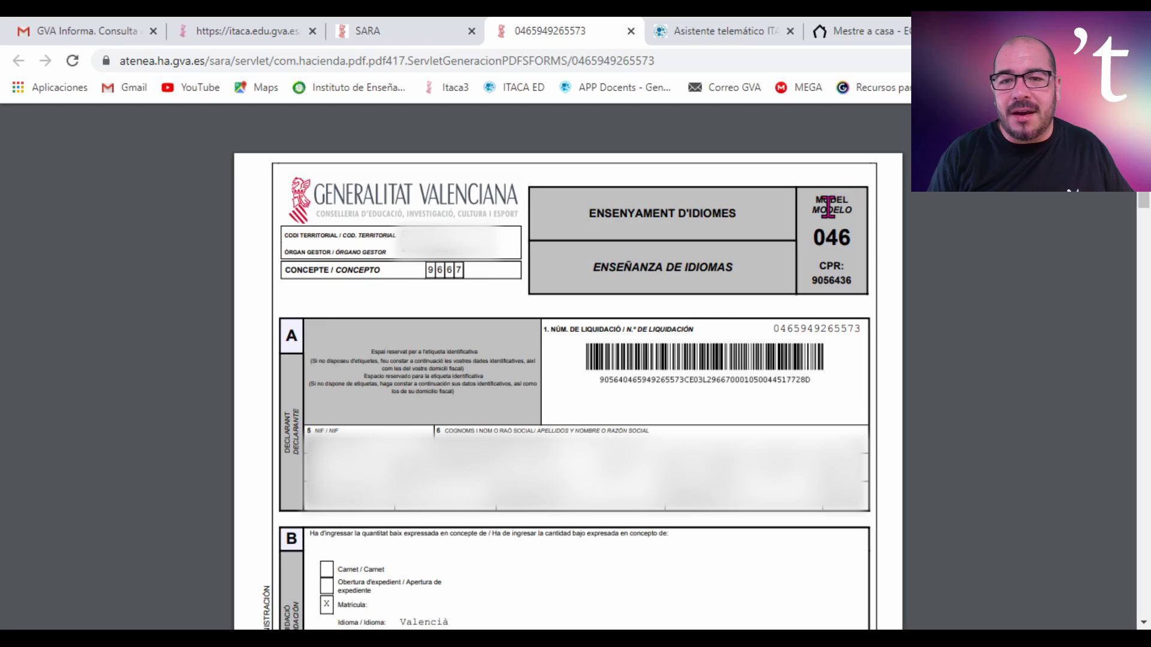
drag(812, 203, 853, 272)
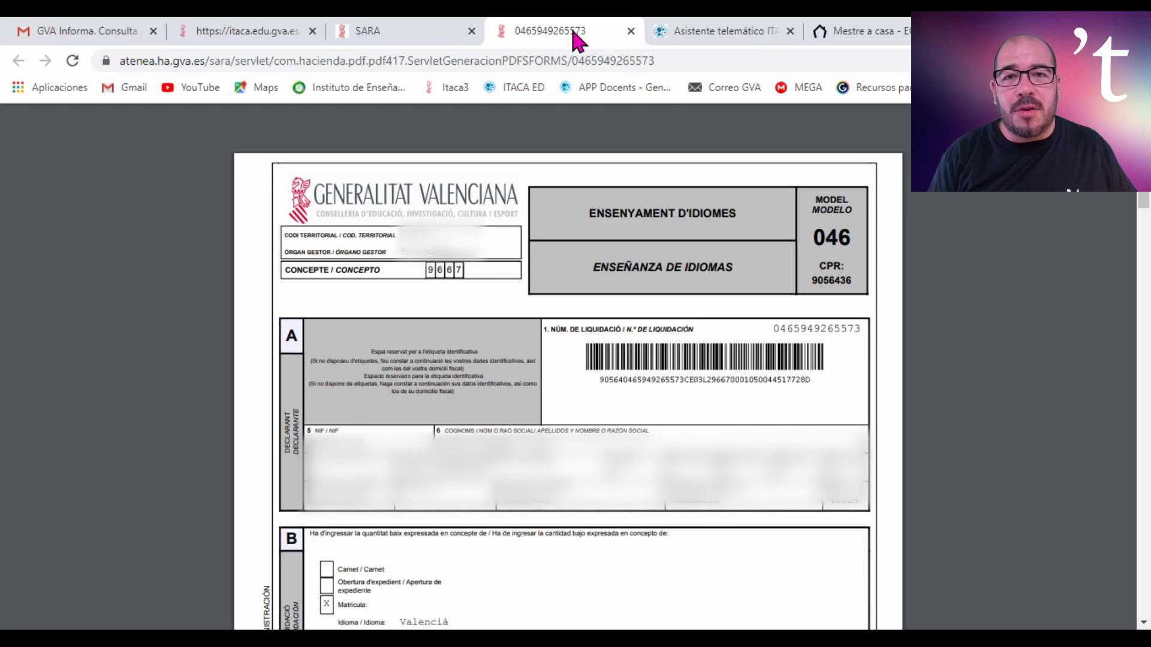
click(414, 36)
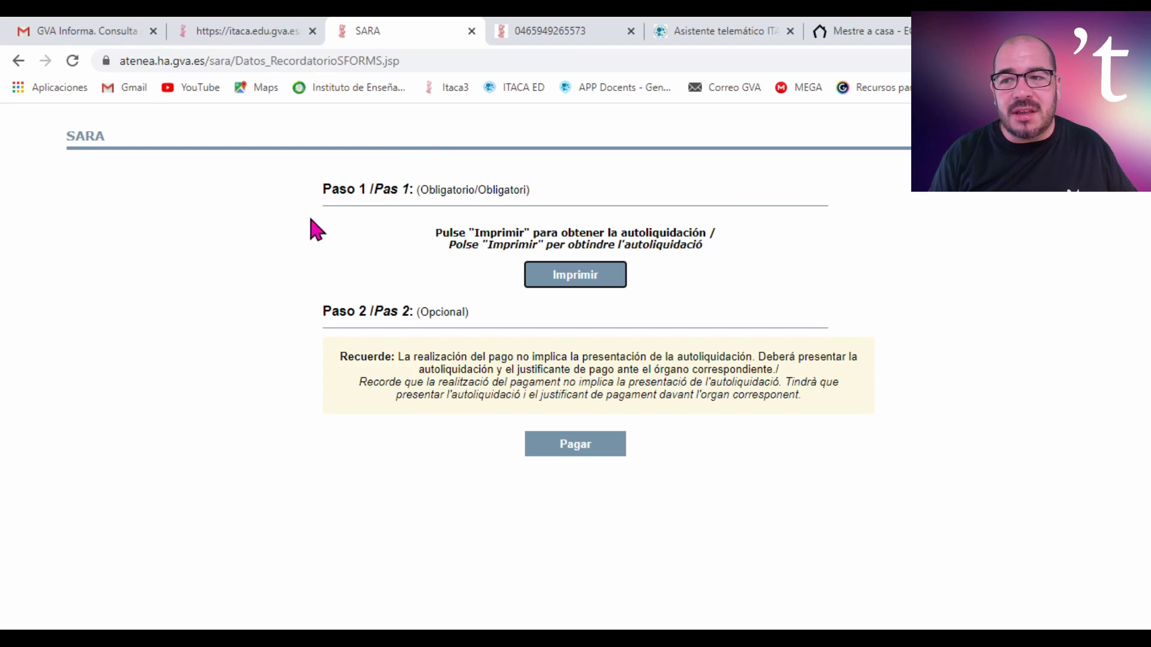
- Proceed to the optional online payment and choose payment by card without a certificate
click(576, 448)
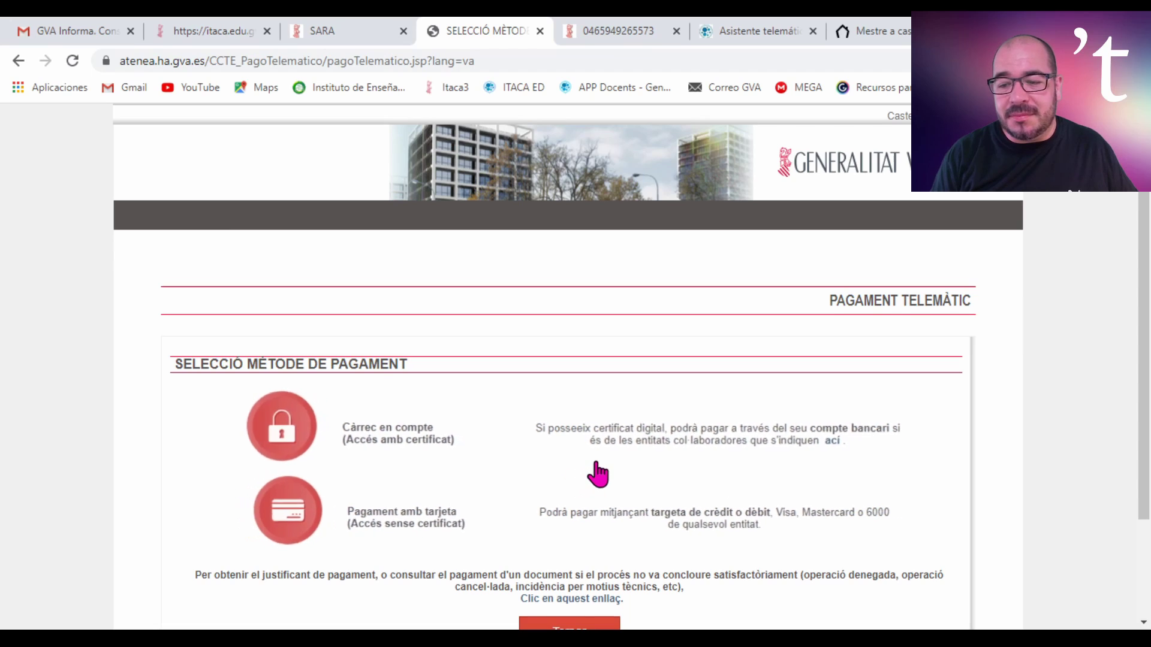
scroll(593, 473, down, 2)
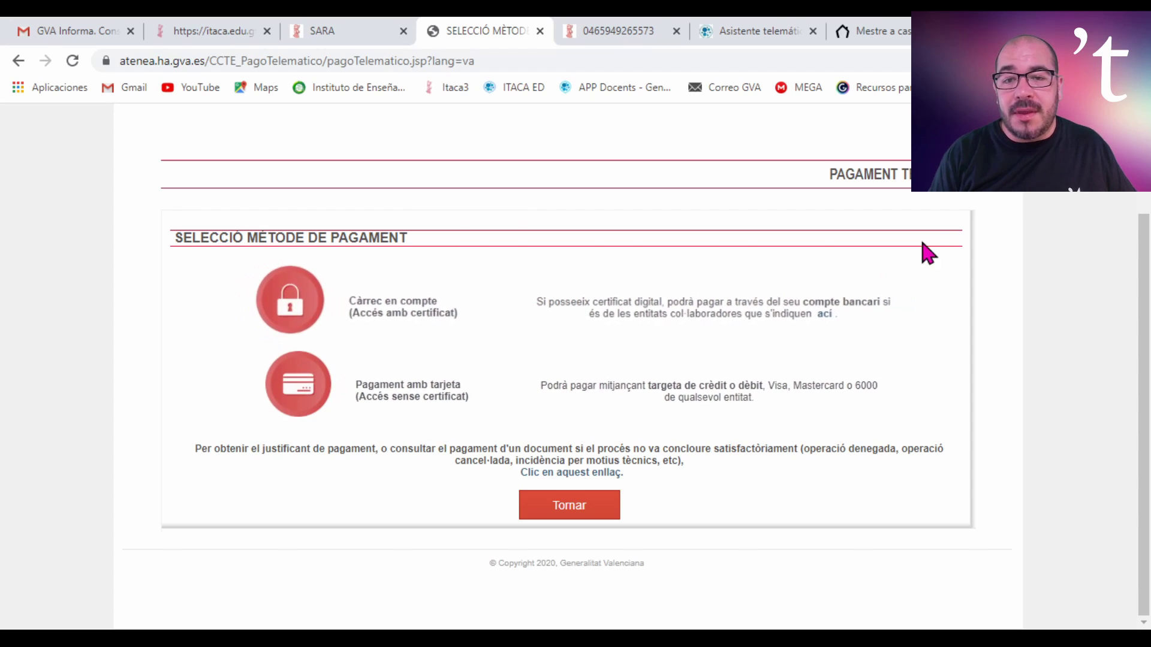
click(281, 396)
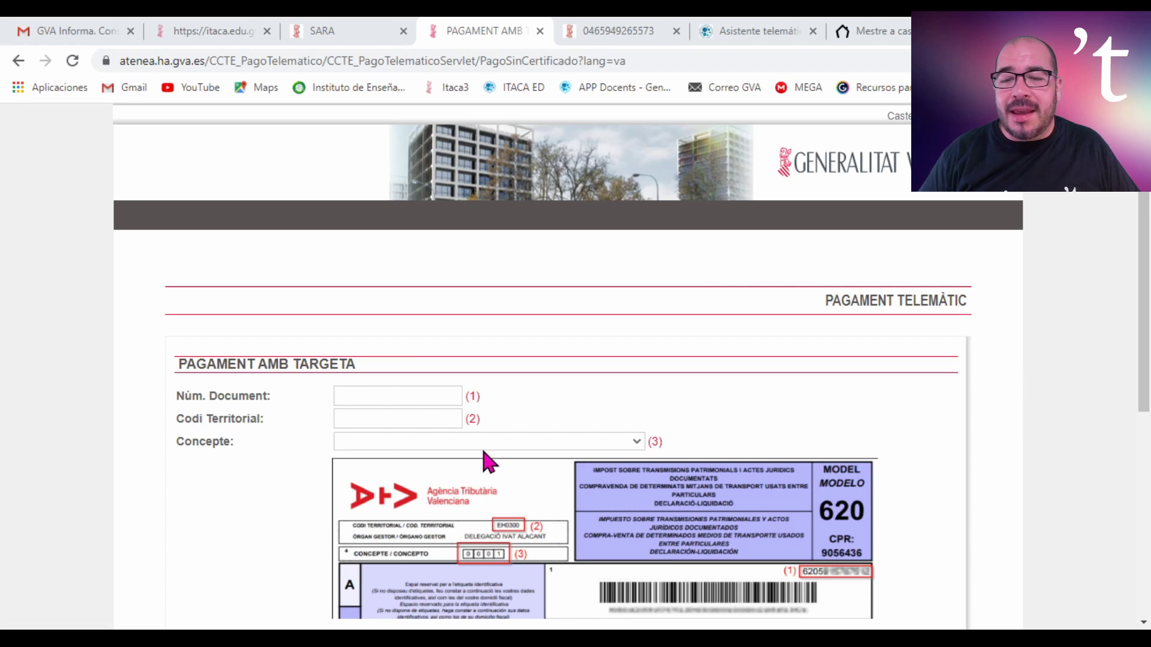
- Locate the document number, territorial code and concept code on the generated 046 form, and return to the card payment form
scroll(484, 456, down, 1)
scroll(489, 461, down, 1)
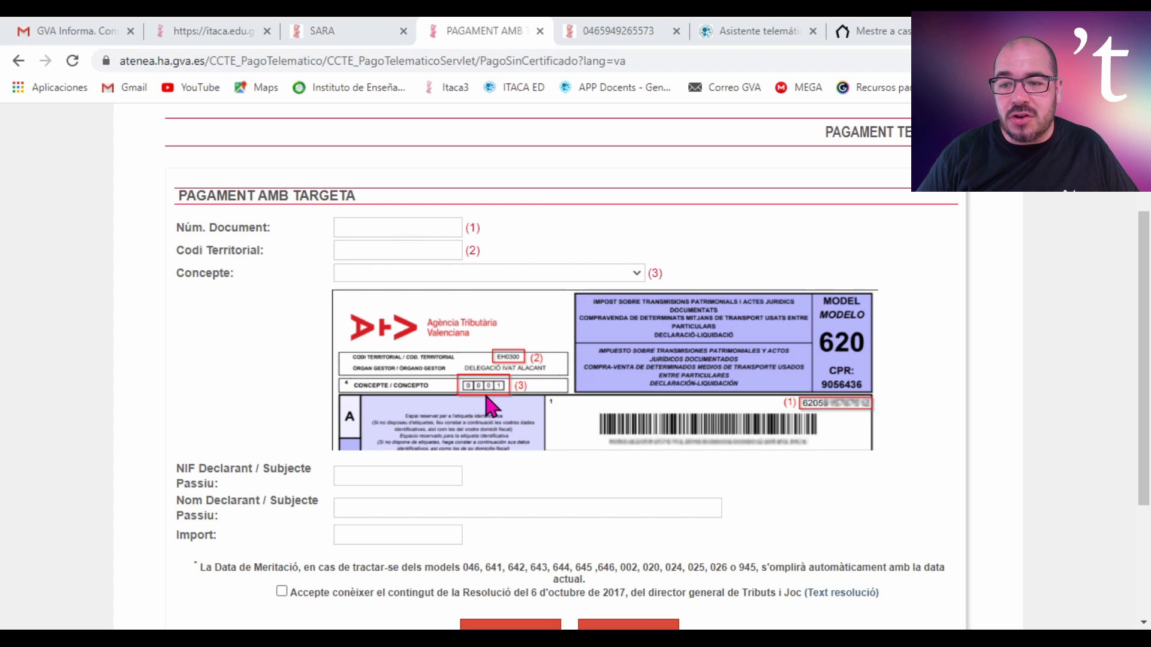
click(620, 32)
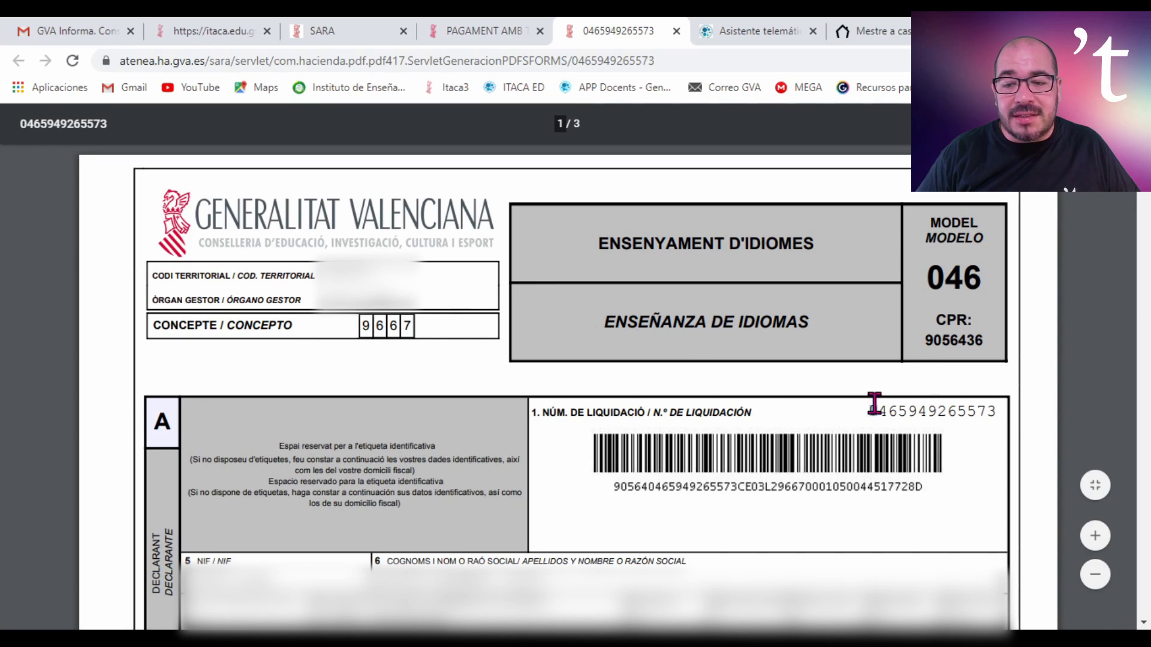
drag(874, 404, 1037, 419)
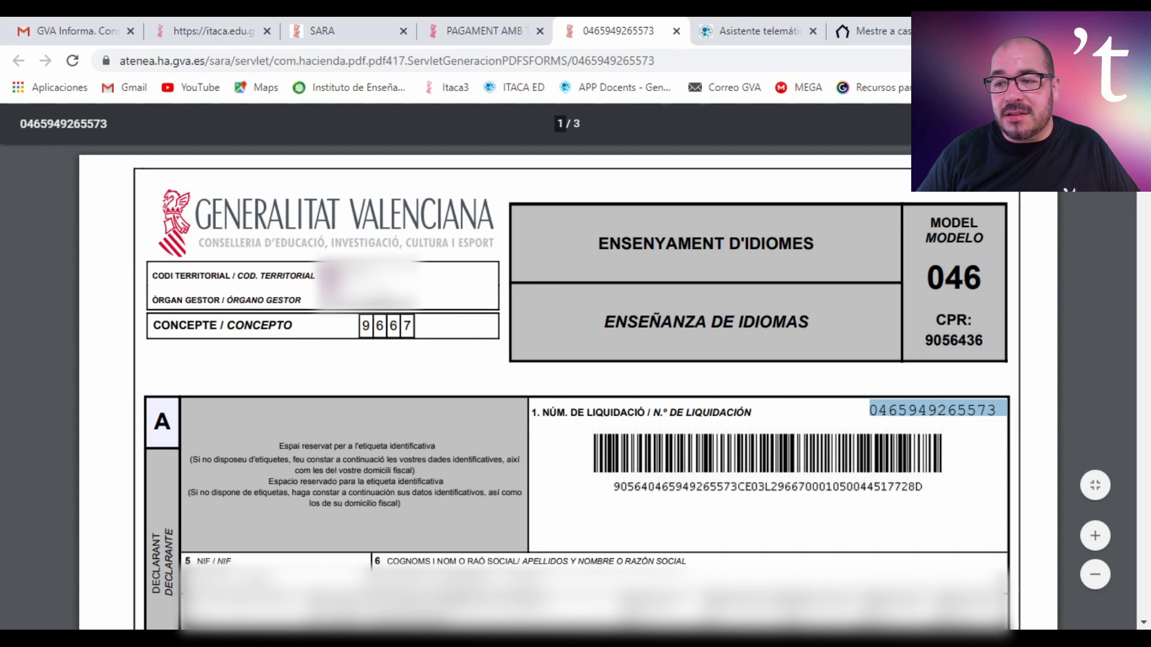
drag(321, 275, 373, 270)
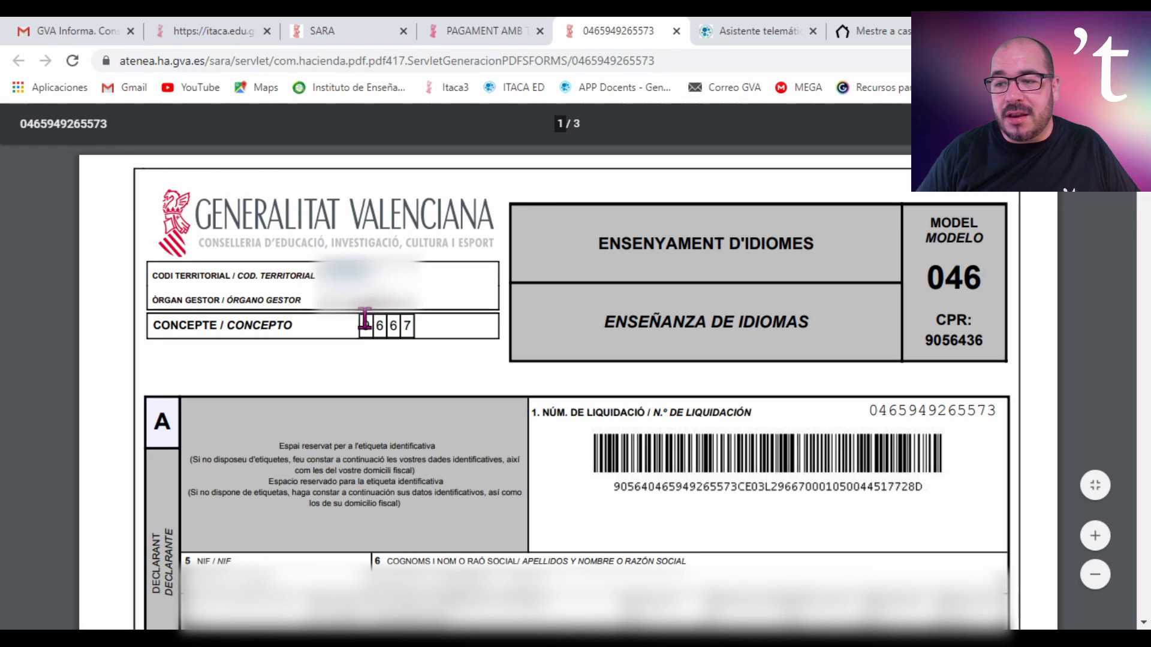
drag(359, 321, 417, 328)
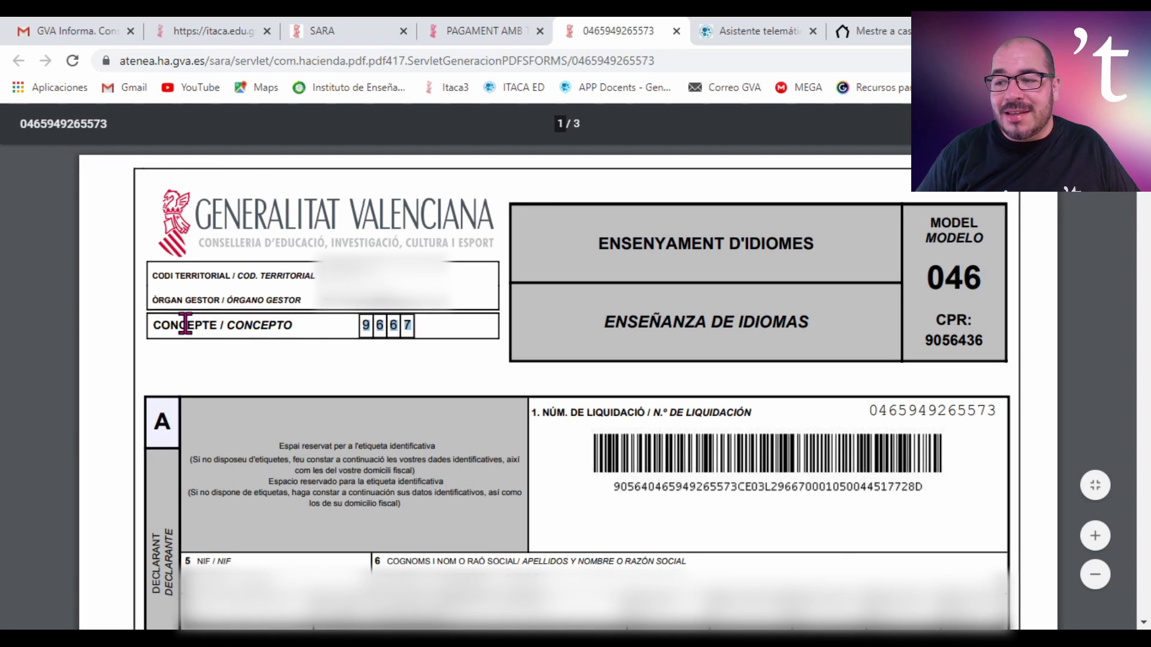
click(468, 31)
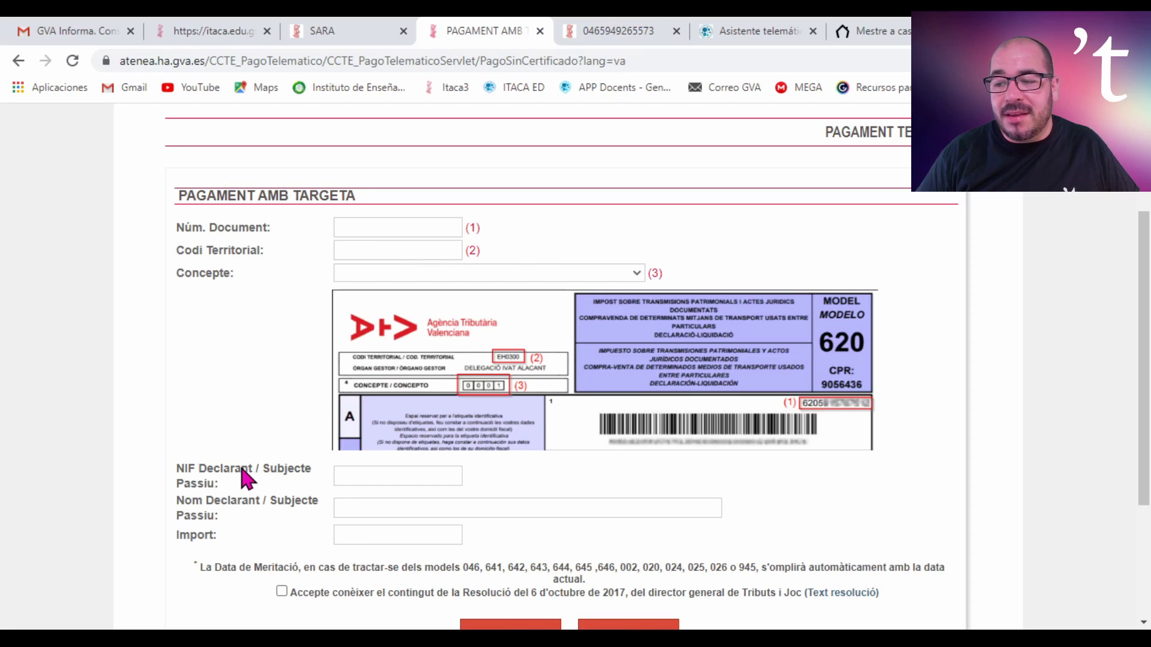
- Go through the declarant's NIF, name and amount fields of the card payment form, and accept the 6 October 2017 resolution
click(350, 476)
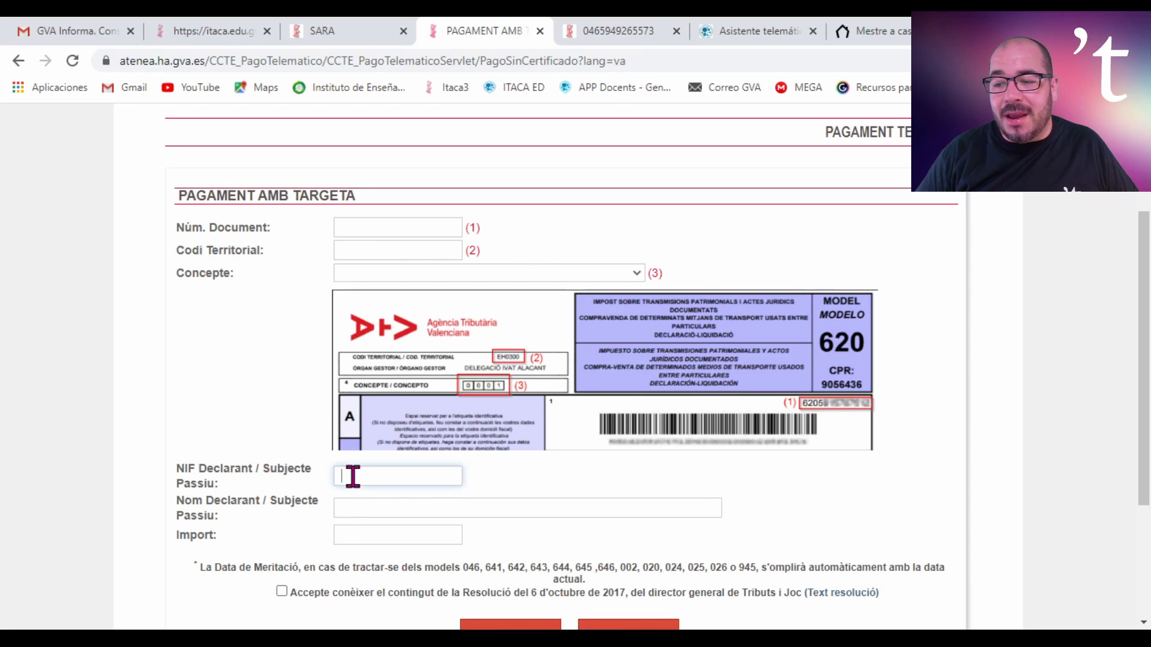
drag(340, 520, 334, 506)
click(339, 509)
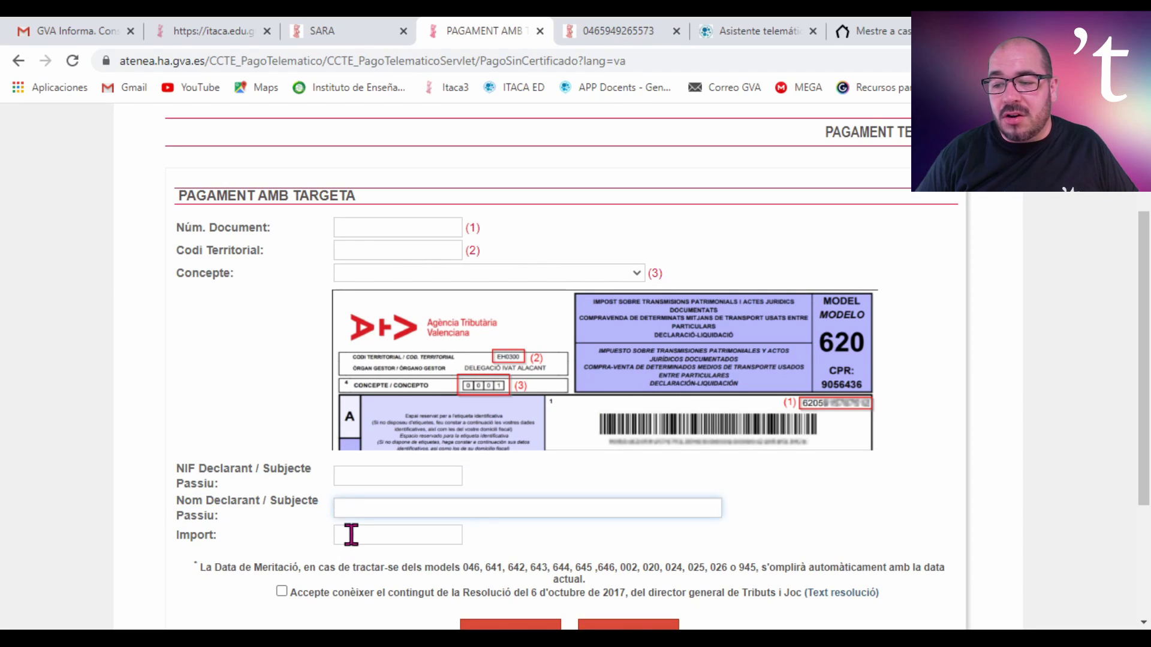
click(344, 537)
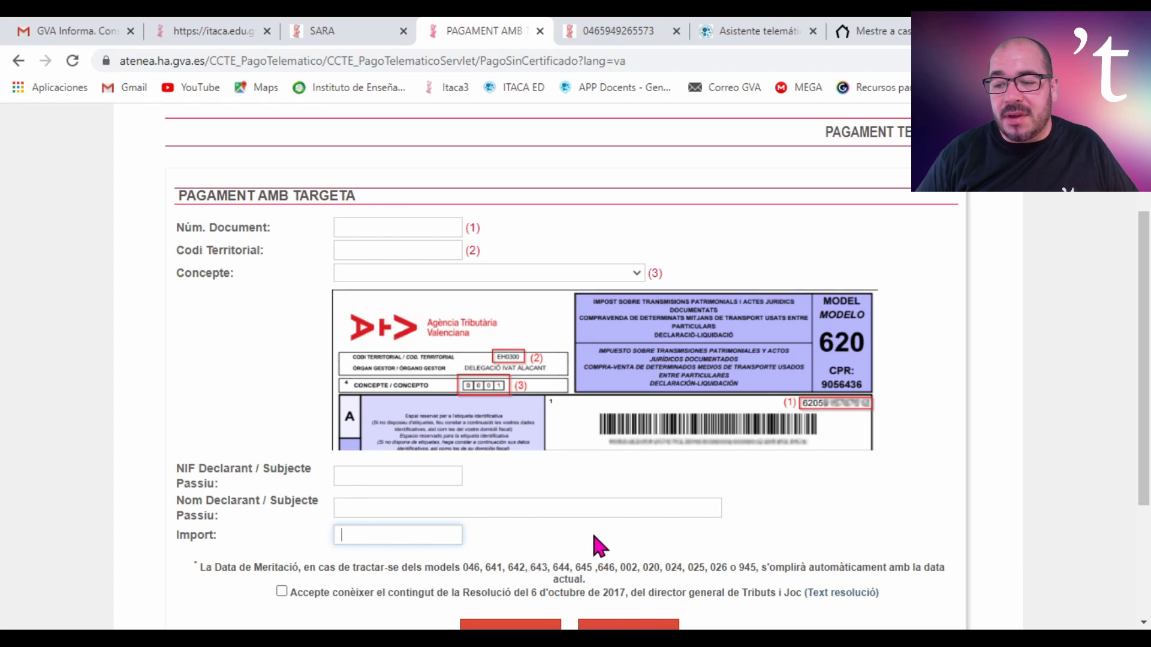
middle_click(646, 478)
scroll(650, 498, down, 2)
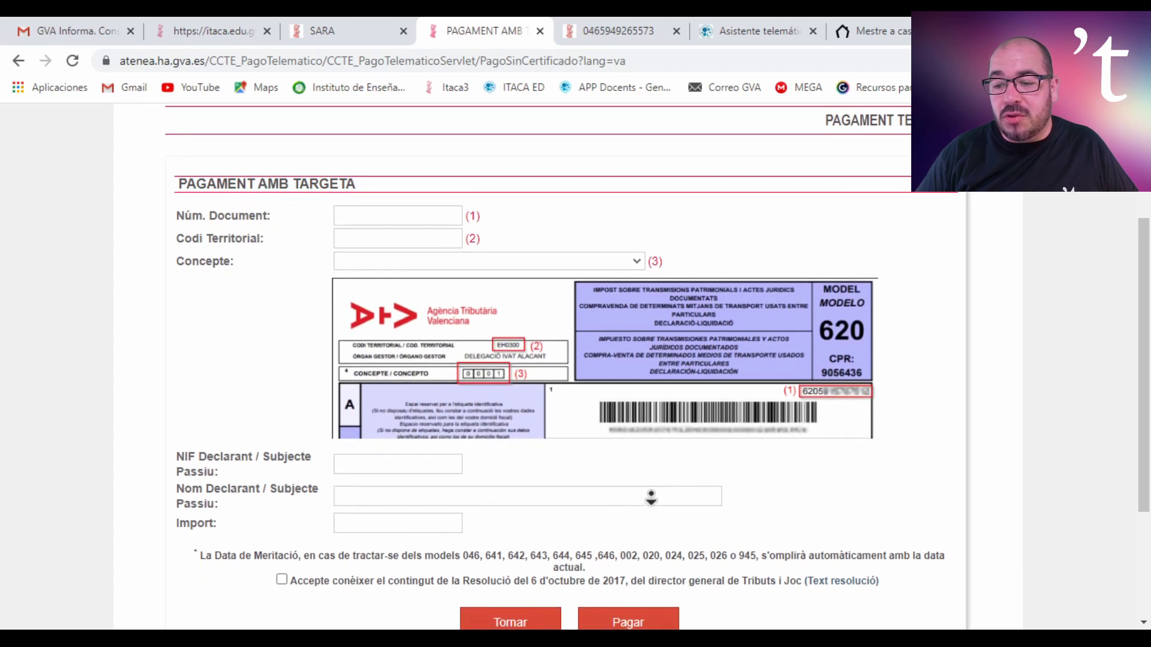
middle_click(652, 495)
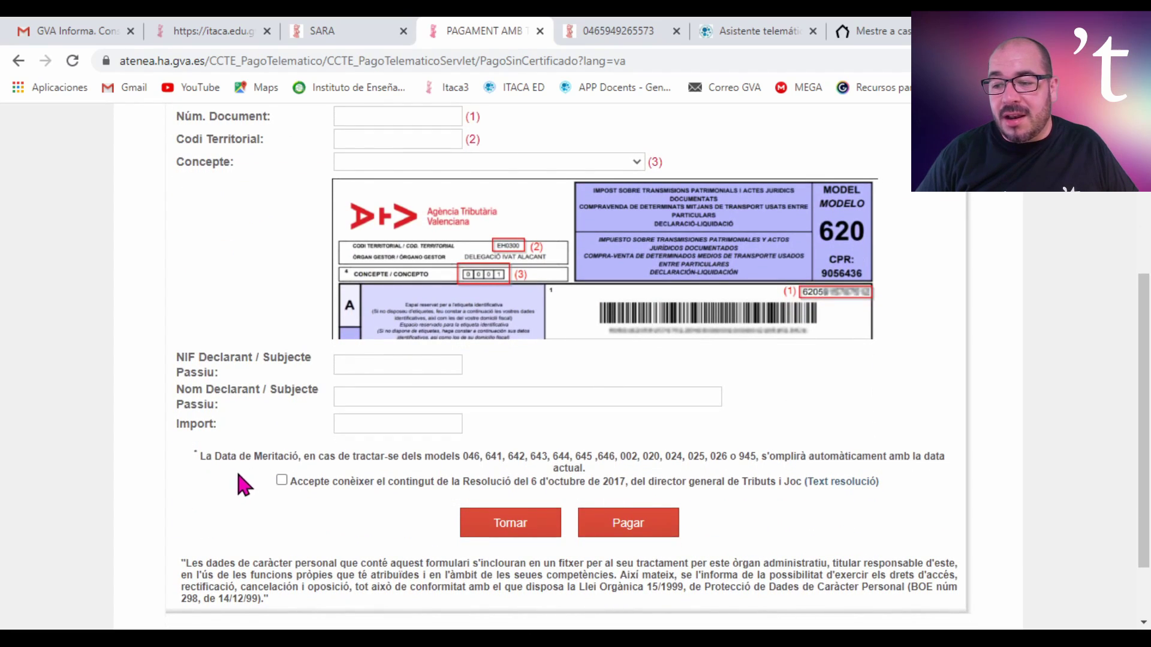
click(281, 480)
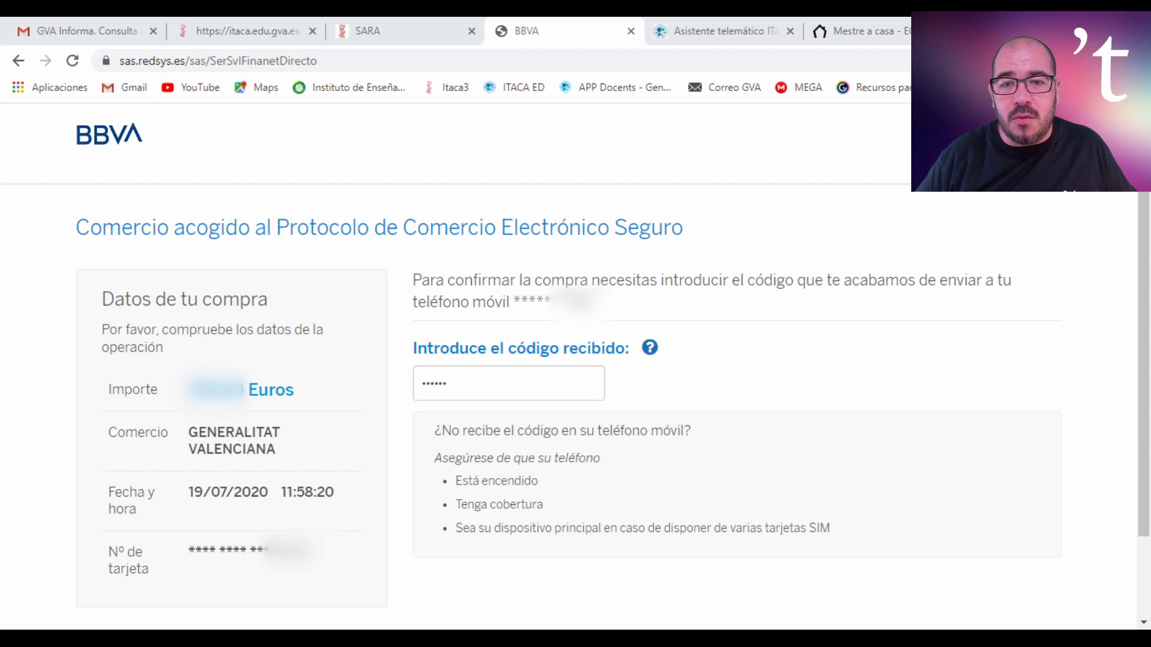
- Confirm the card purchase on the bank's verification page and continue from the transaction result to the charge result
scroll(688, 488, down, 2)
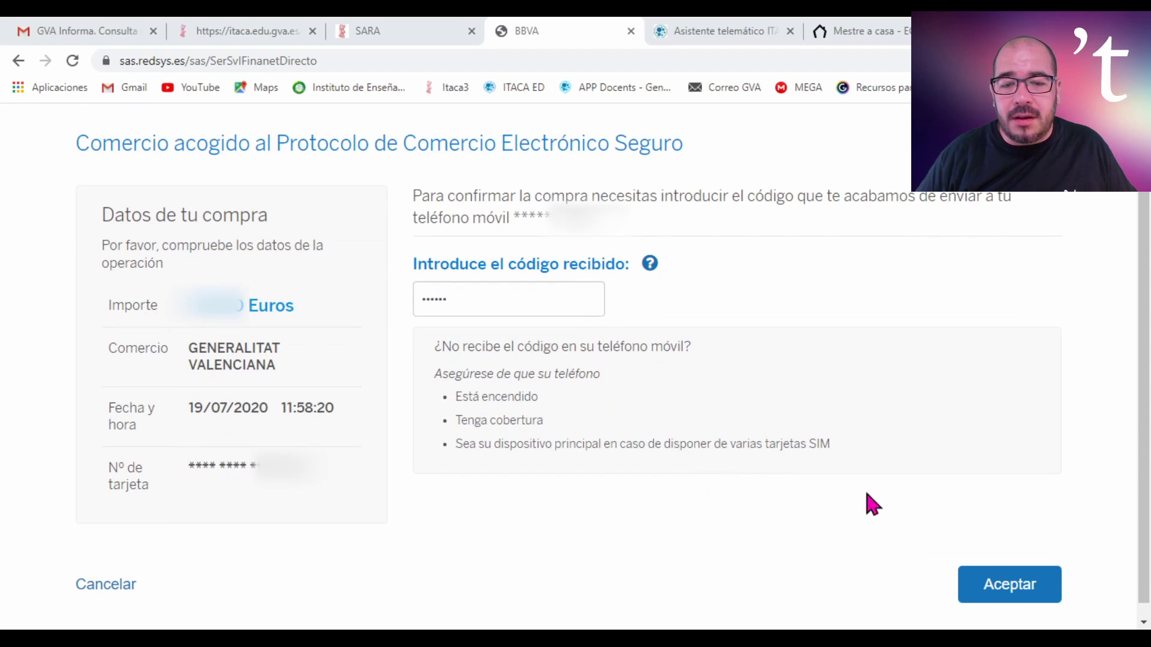
click(1015, 593)
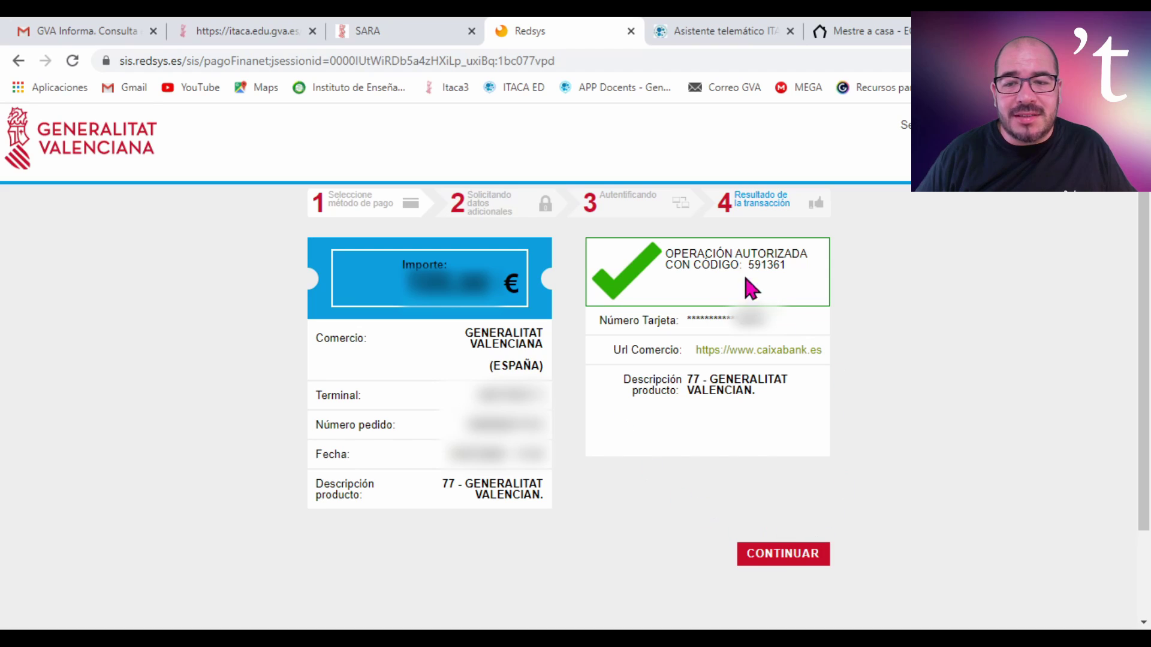
click(782, 564)
- Examine the payment details and the option to obtain the receipt on the charge result page
middle_click(1002, 230)
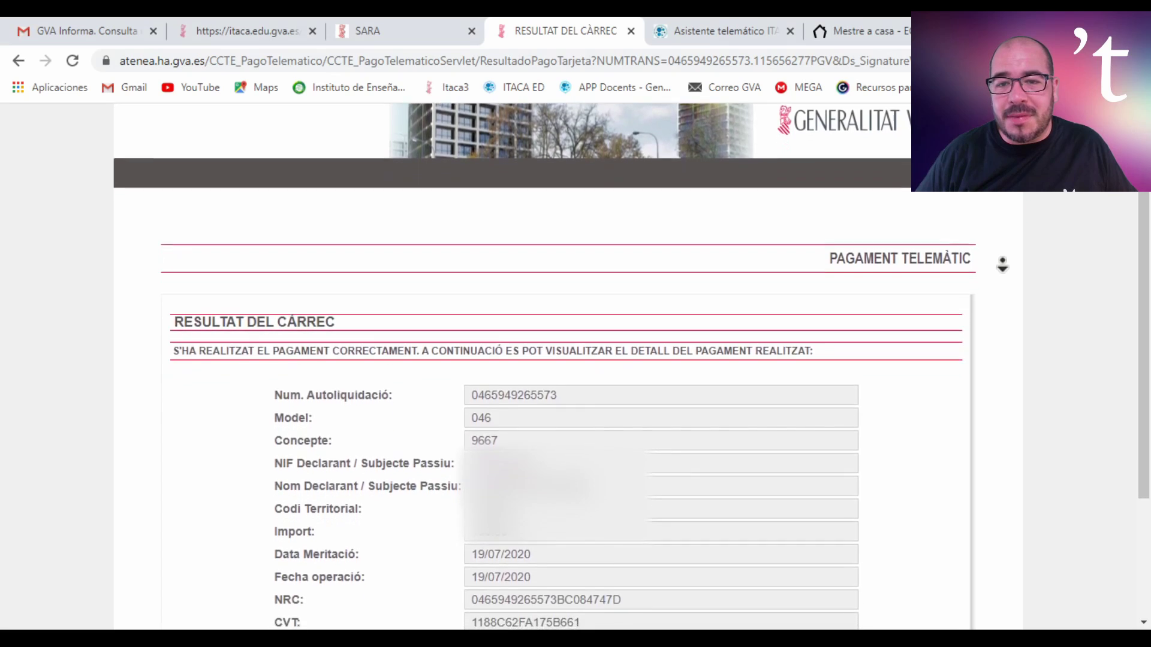
middle_click(1003, 259)
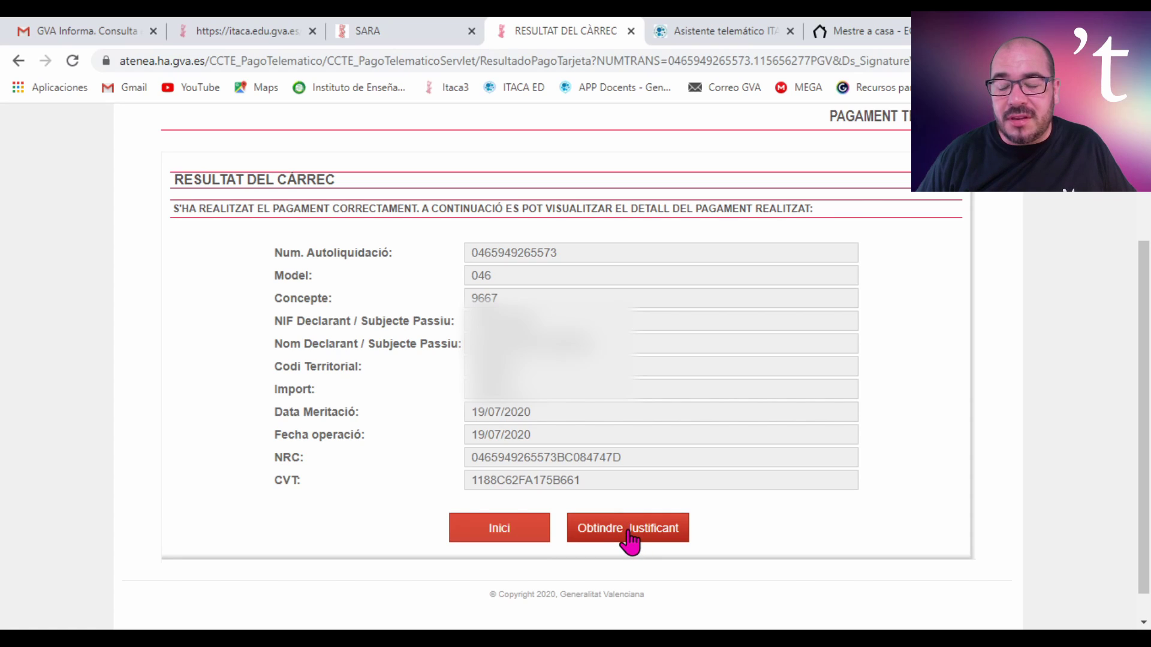
scroll(629, 540, down, 1)
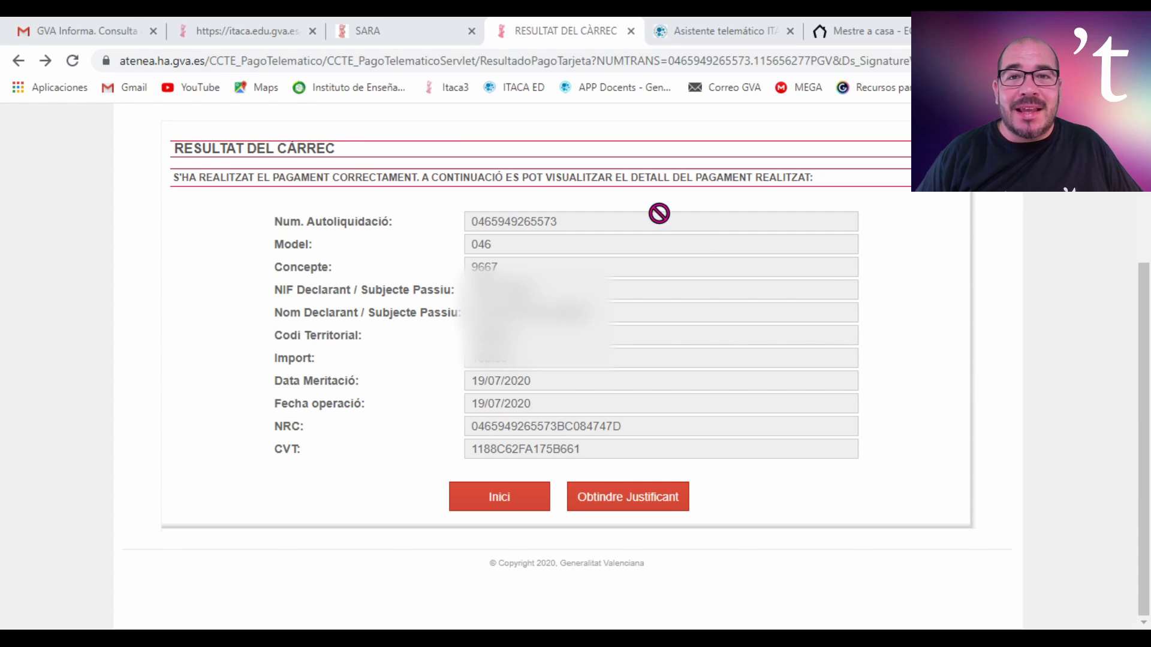
- Switch to the EOI València-Saïdia website with the July 2020 enrolment process slides
click(852, 36)
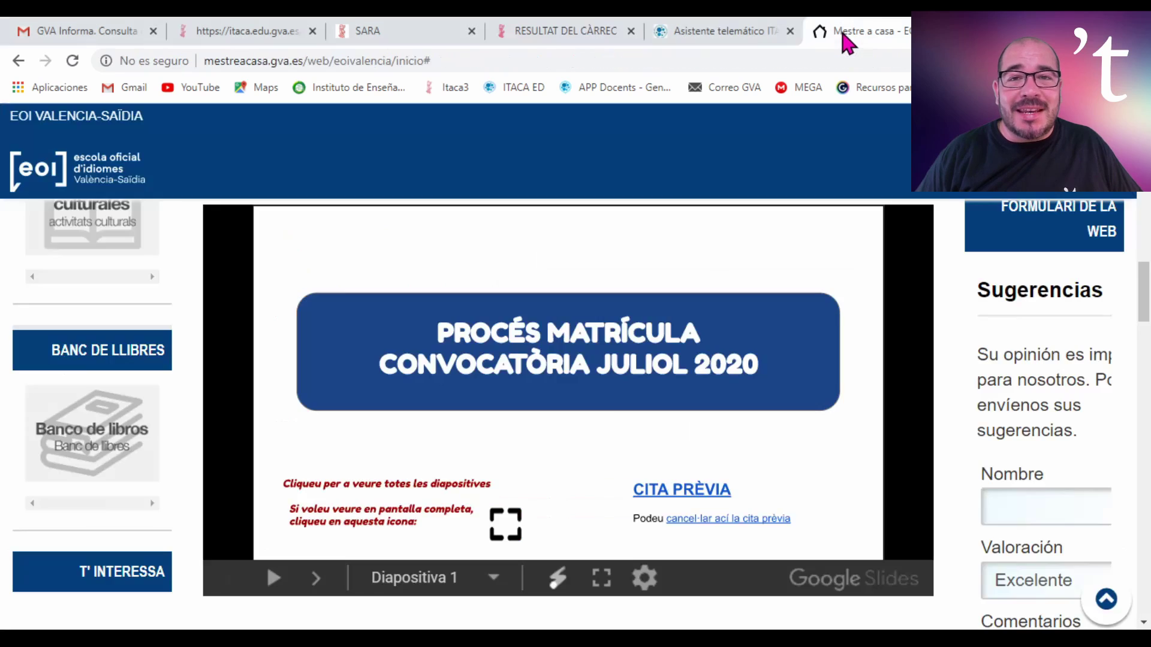